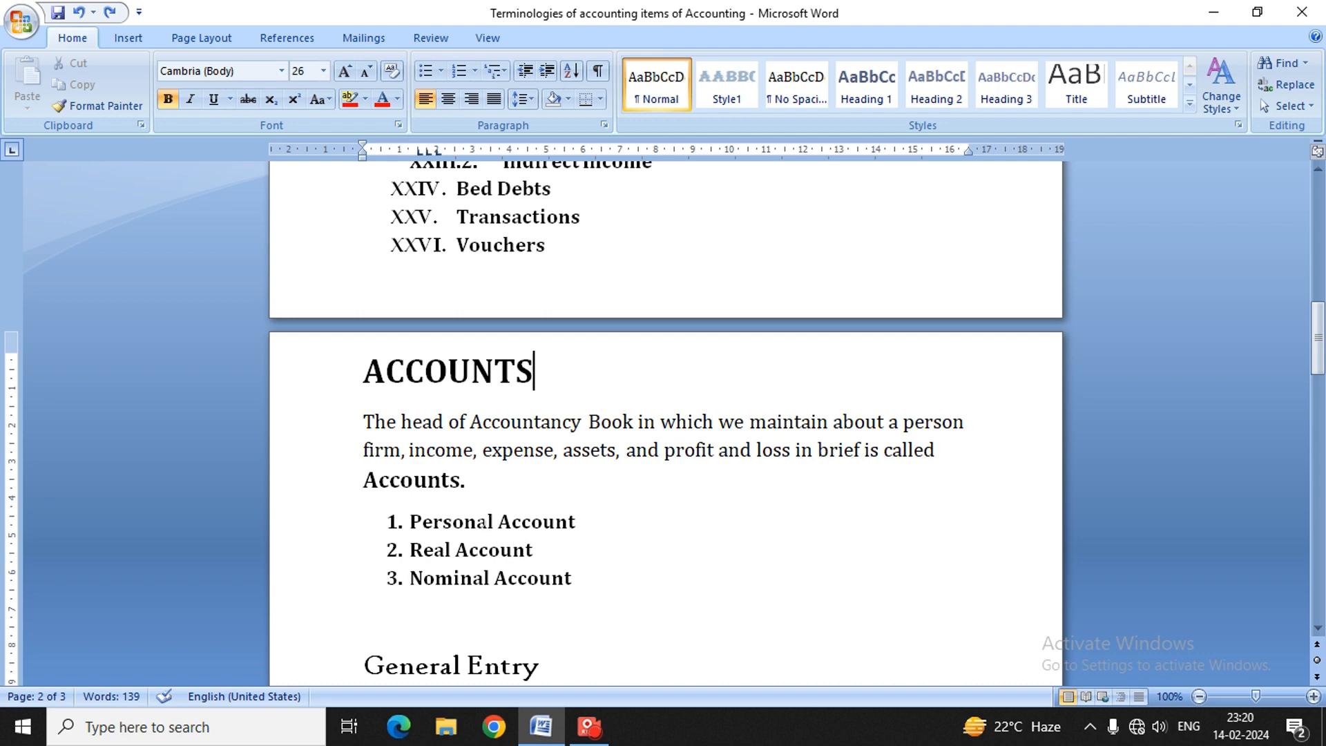
pyautogui.click(623, 540)
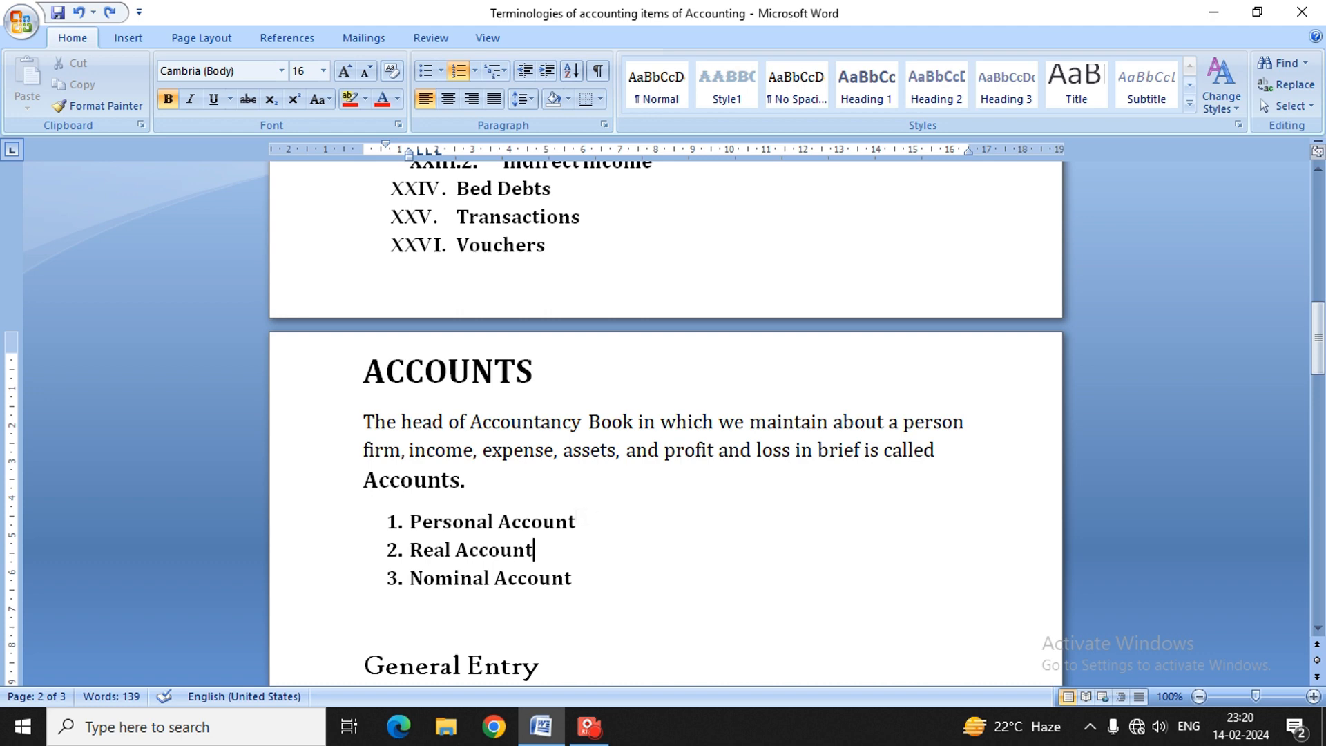
pyautogui.scroll(-5, 665, 421)
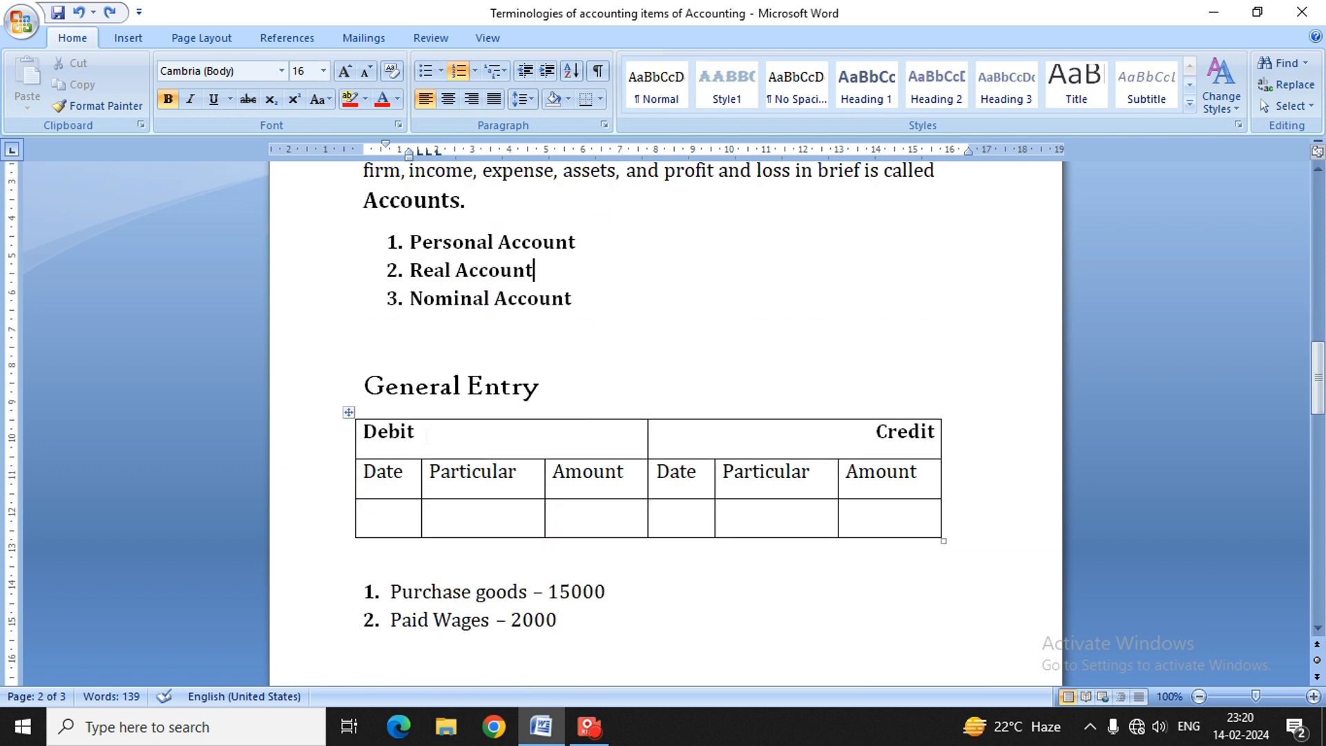
pyautogui.click(417, 432)
pyautogui.press('Up')
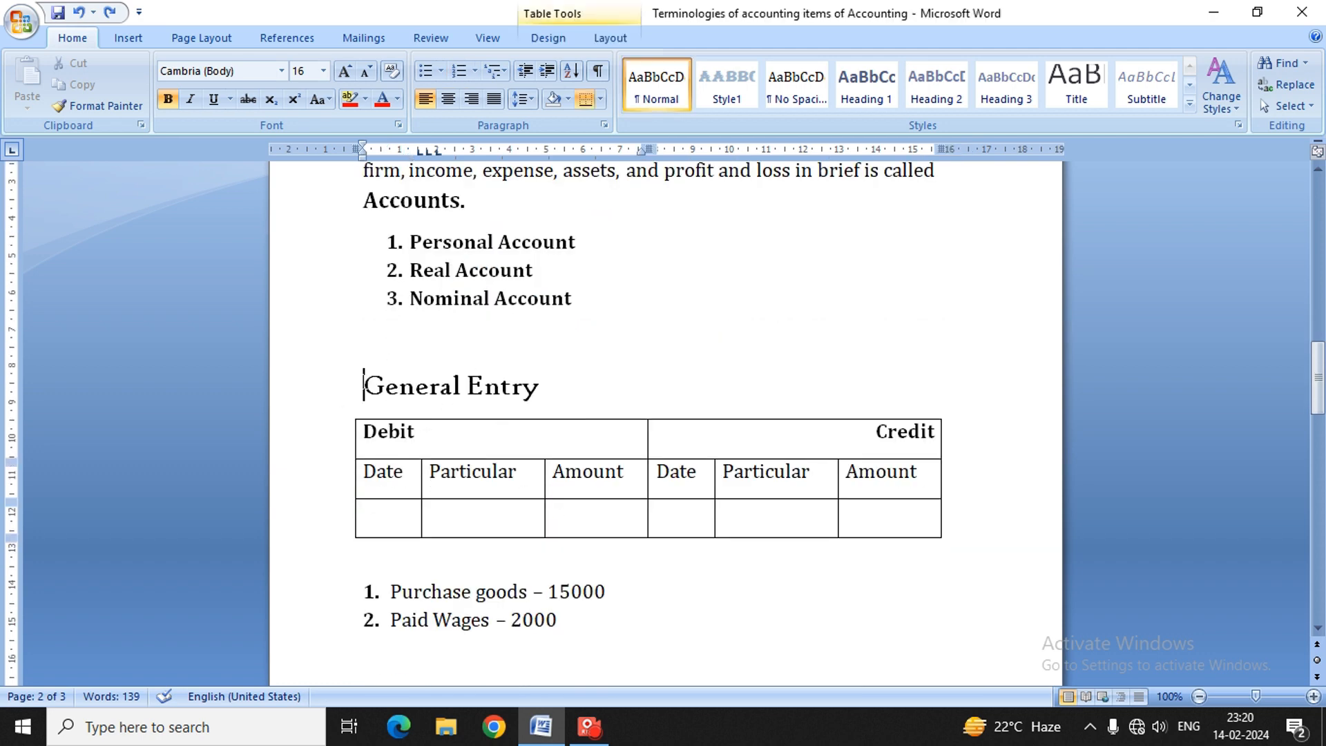
pyautogui.click(469, 443)
pyautogui.click(809, 428)
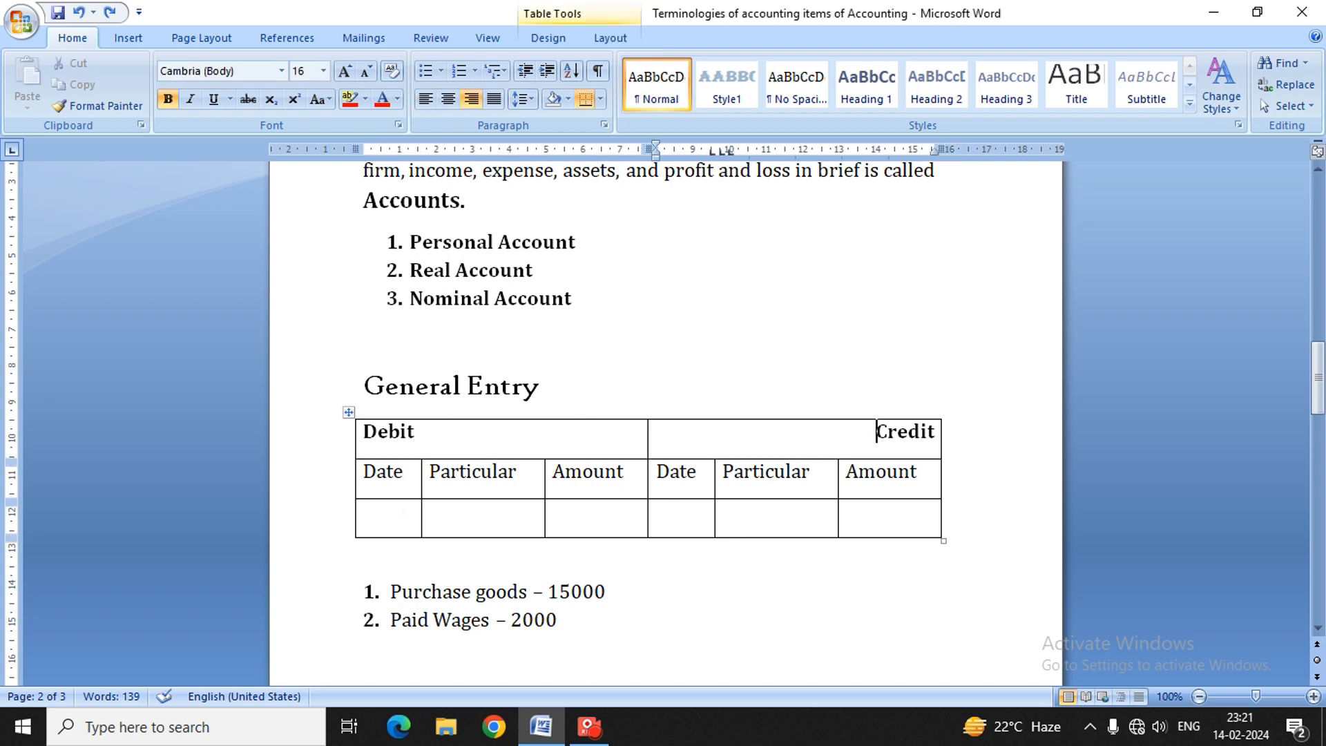
# - Try 8/2/2024 as the debit date in the General Entry table's empty row, and clear the cell again
pyautogui.click(395, 518)
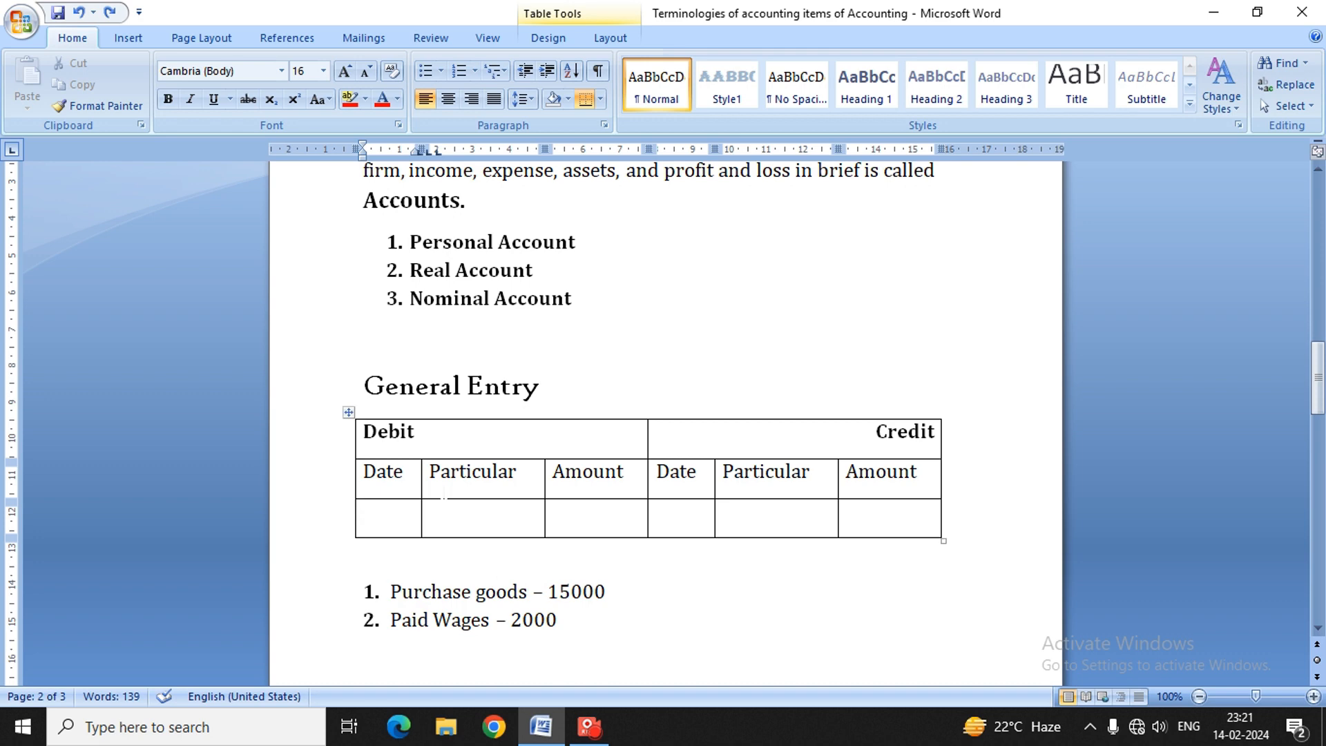
pyautogui.write('8/2/')
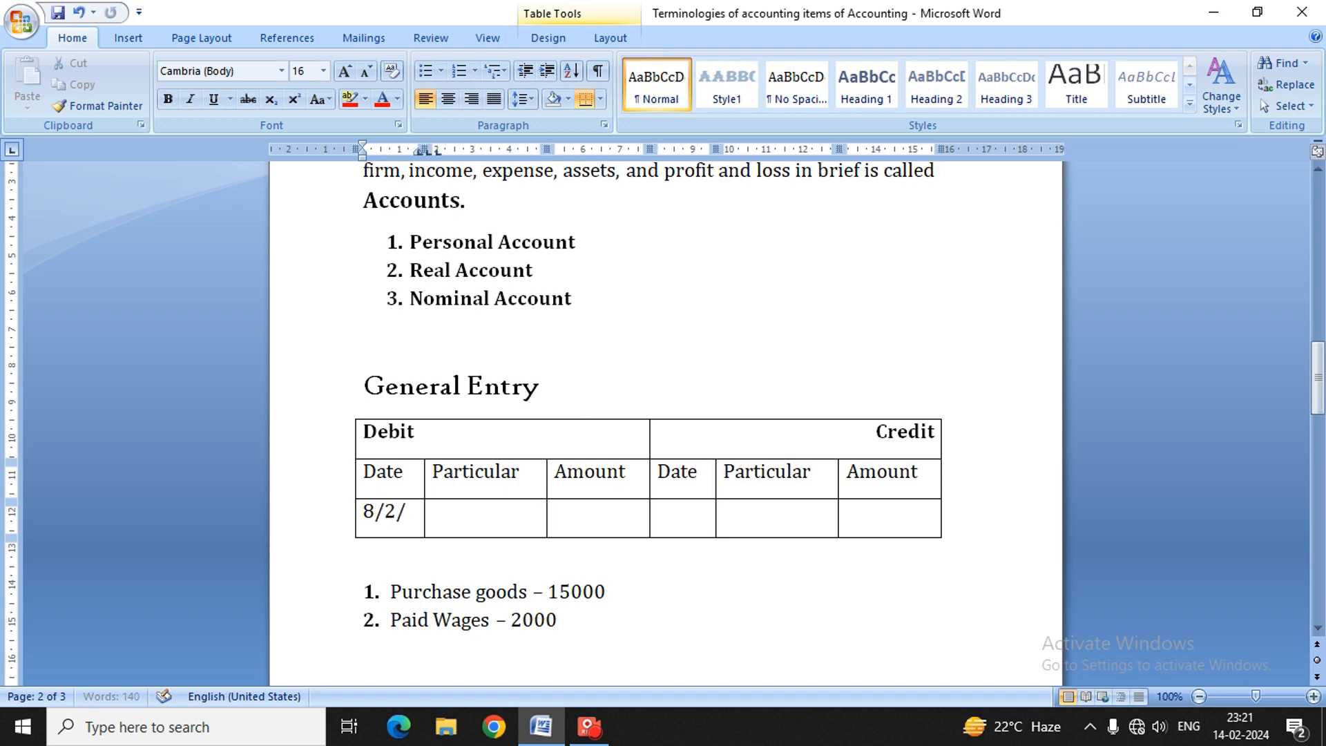
pyautogui.write('2024')
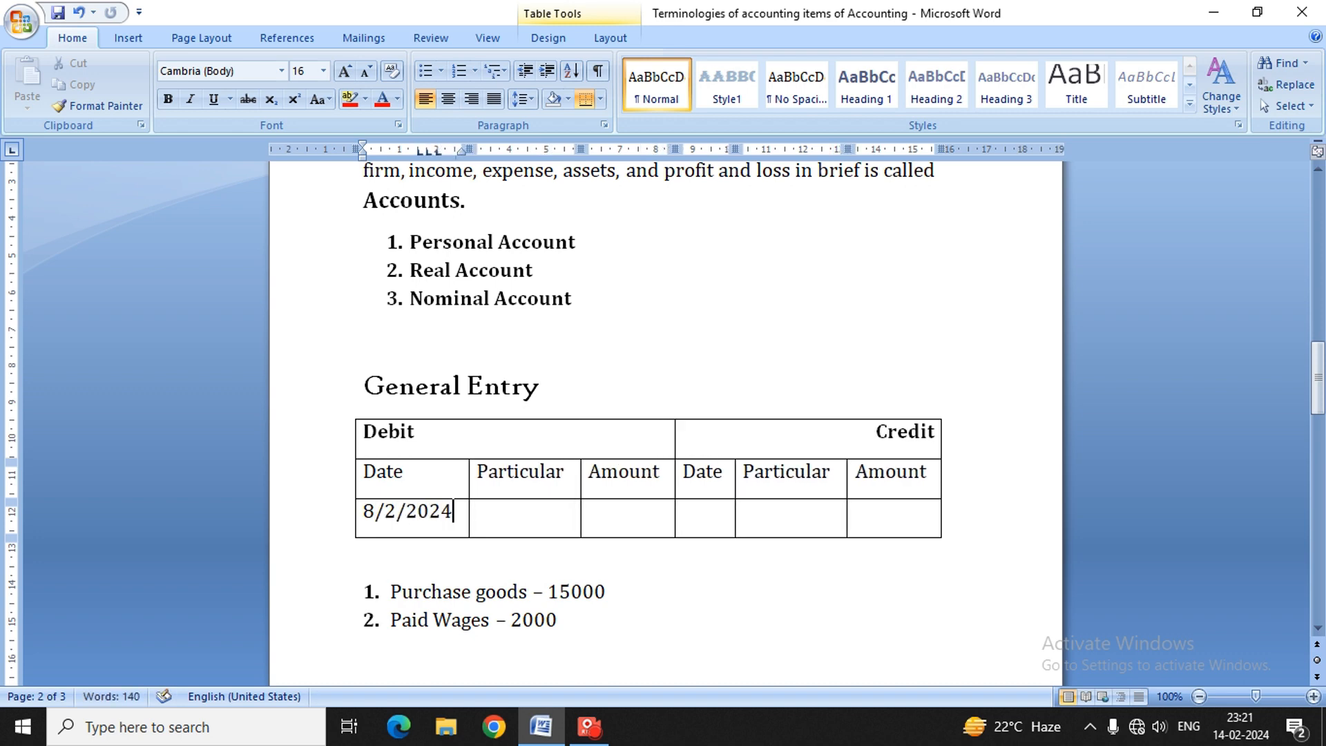
pyautogui.press('BackSpace')
pyautogui.press('BackSpace')
pyautogui.press('BackSpace')
pyautogui.press('BackSpace')
pyautogui.press('BackSpace')
pyautogui.press('BackSpace')
pyautogui.press('BackSpace')
pyautogui.press('BackSpace')
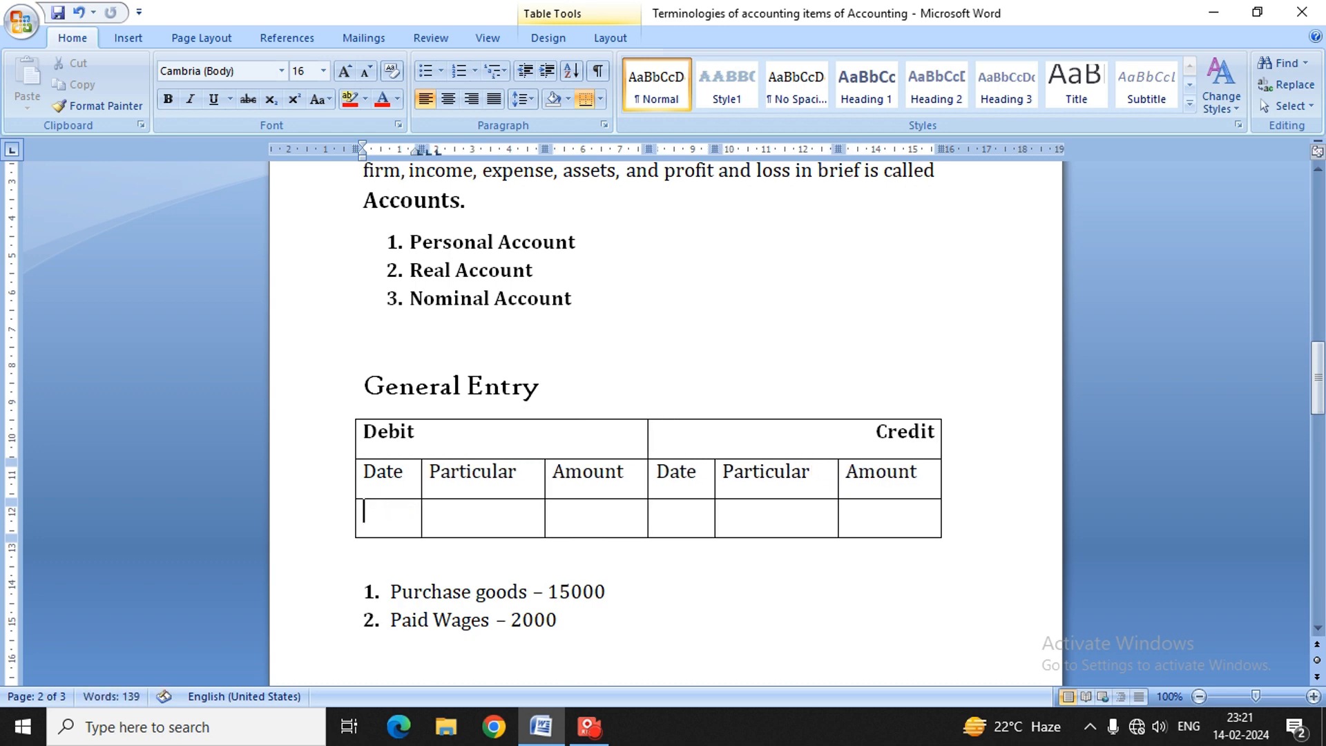
# - Enter 14/2/24 as the debit date in the General Entry table's empty row
pyautogui.write('14/2/22')
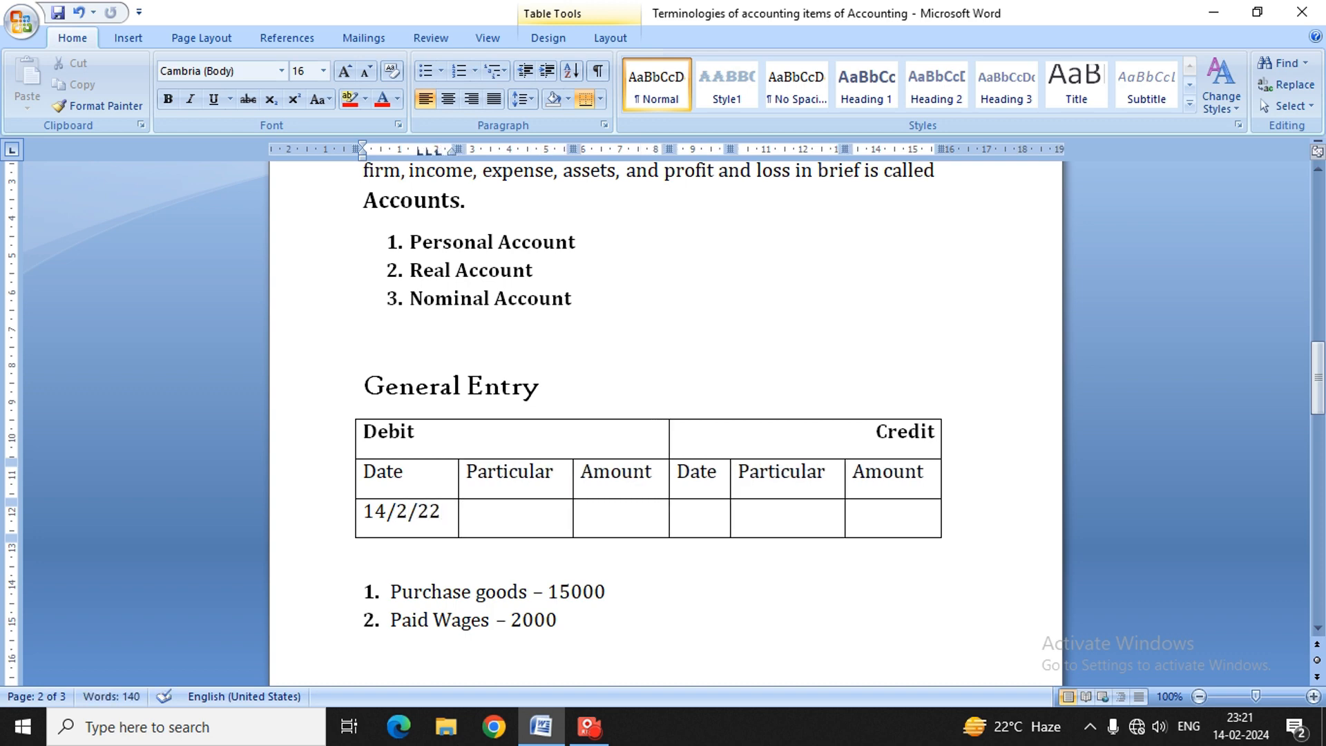
pyautogui.press('BackSpace')
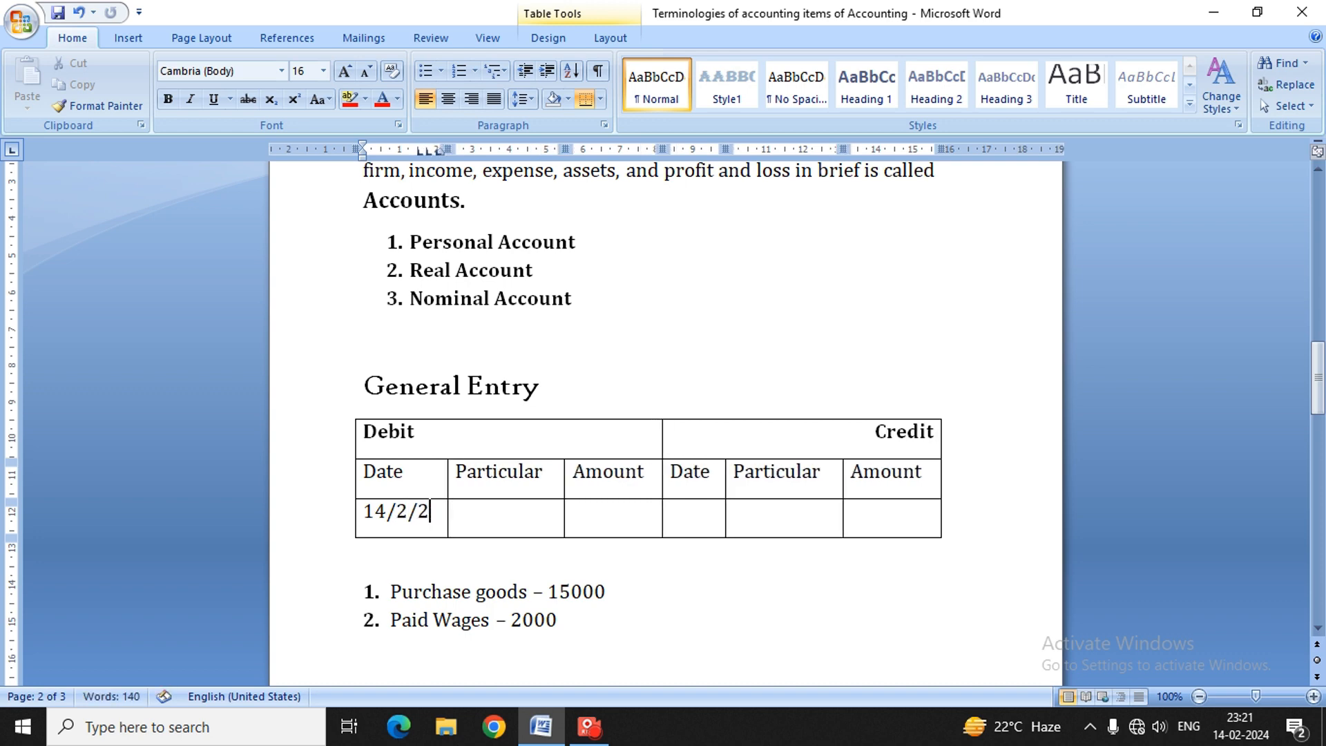
pyautogui.write('4')
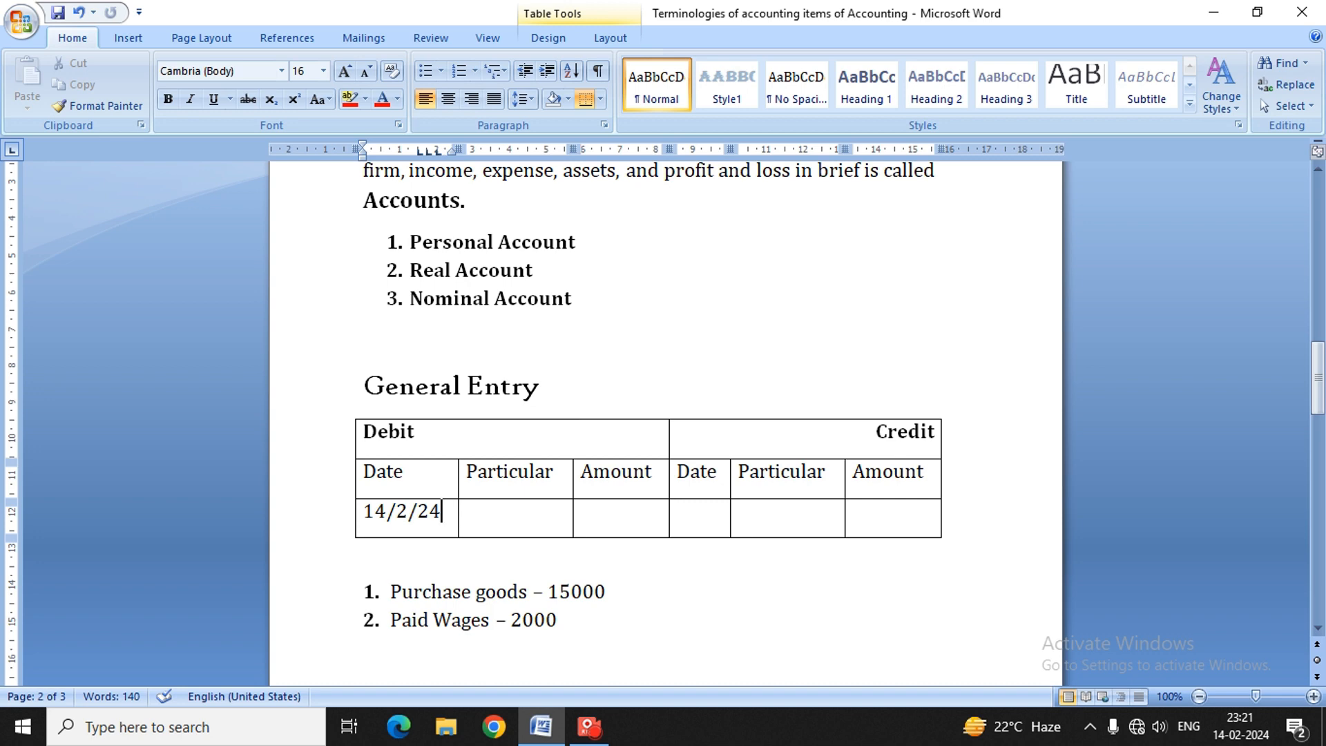
pyautogui.press('Tab')
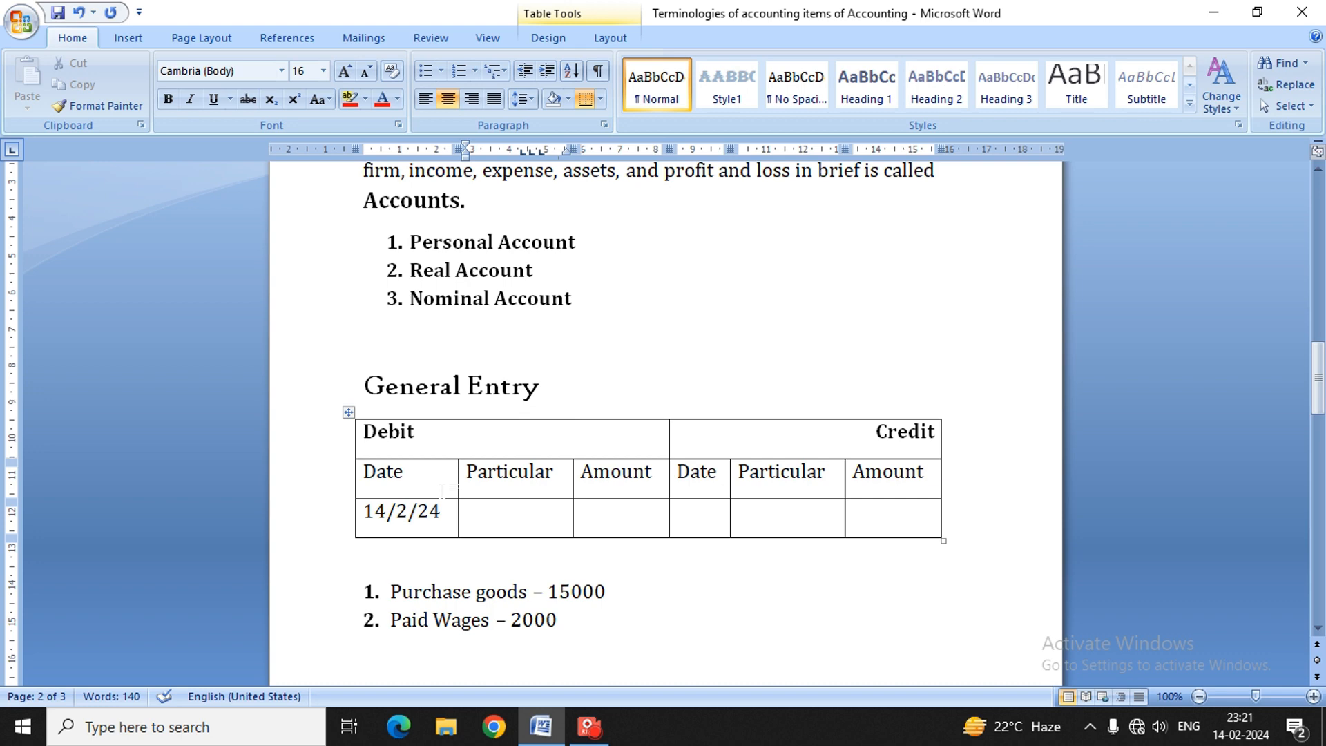
# - Examine the listed purchase and wages transactions alongside the empty debit and credit cells of the General Entry table
pyautogui.moveTo(391, 592); pyautogui.dragTo(618, 594)
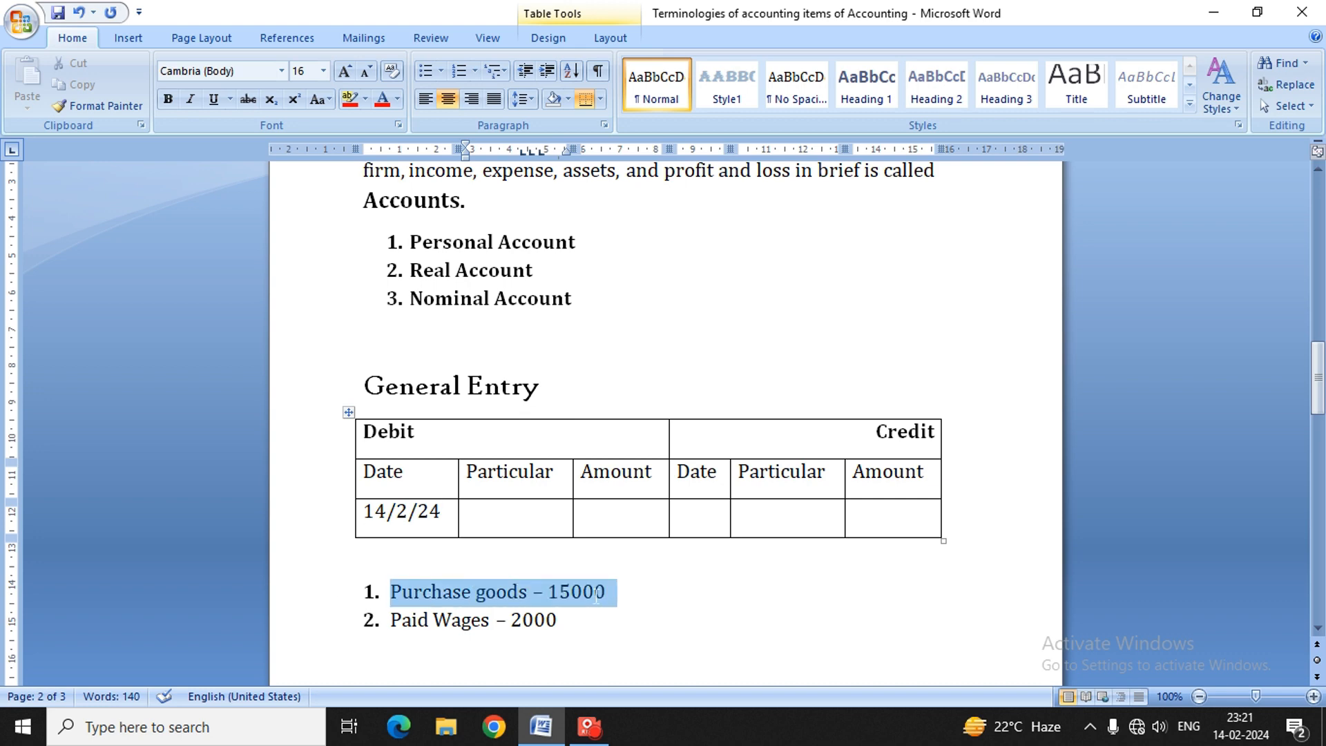
pyautogui.press('Right')
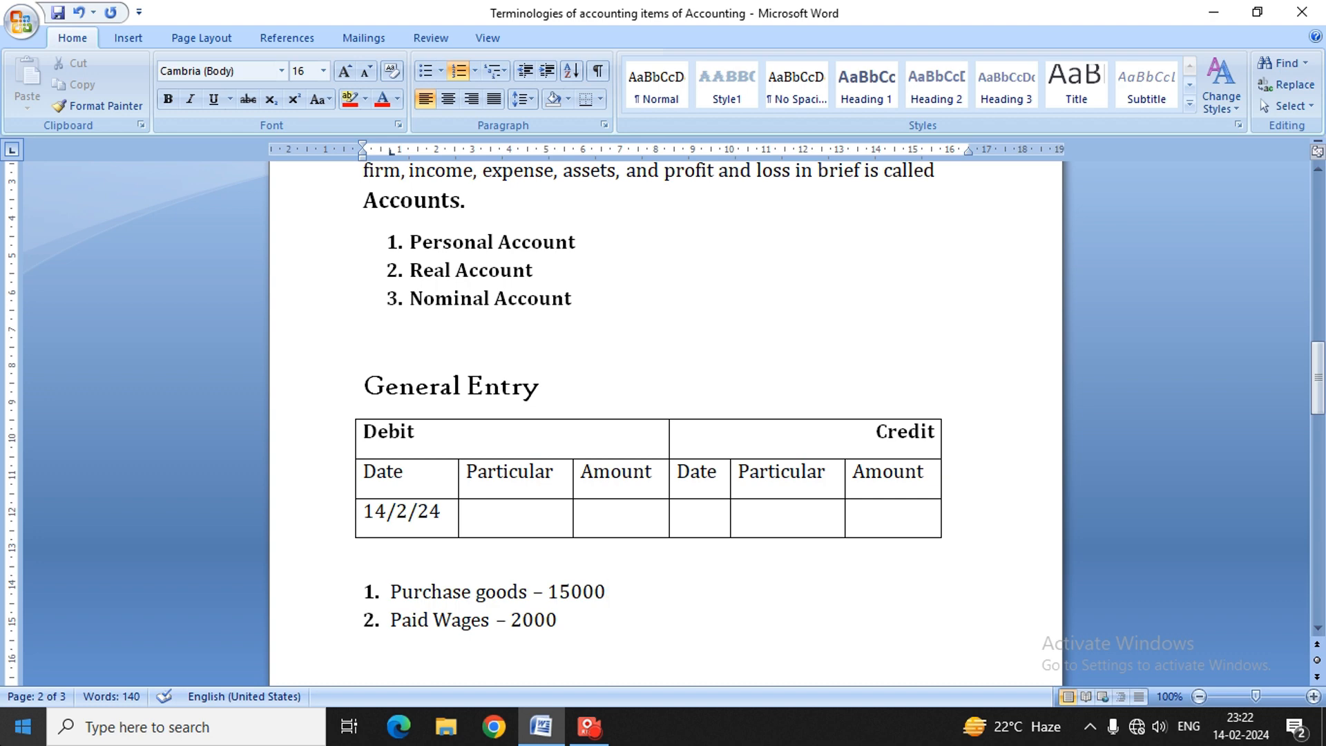
pyautogui.click(372, 620)
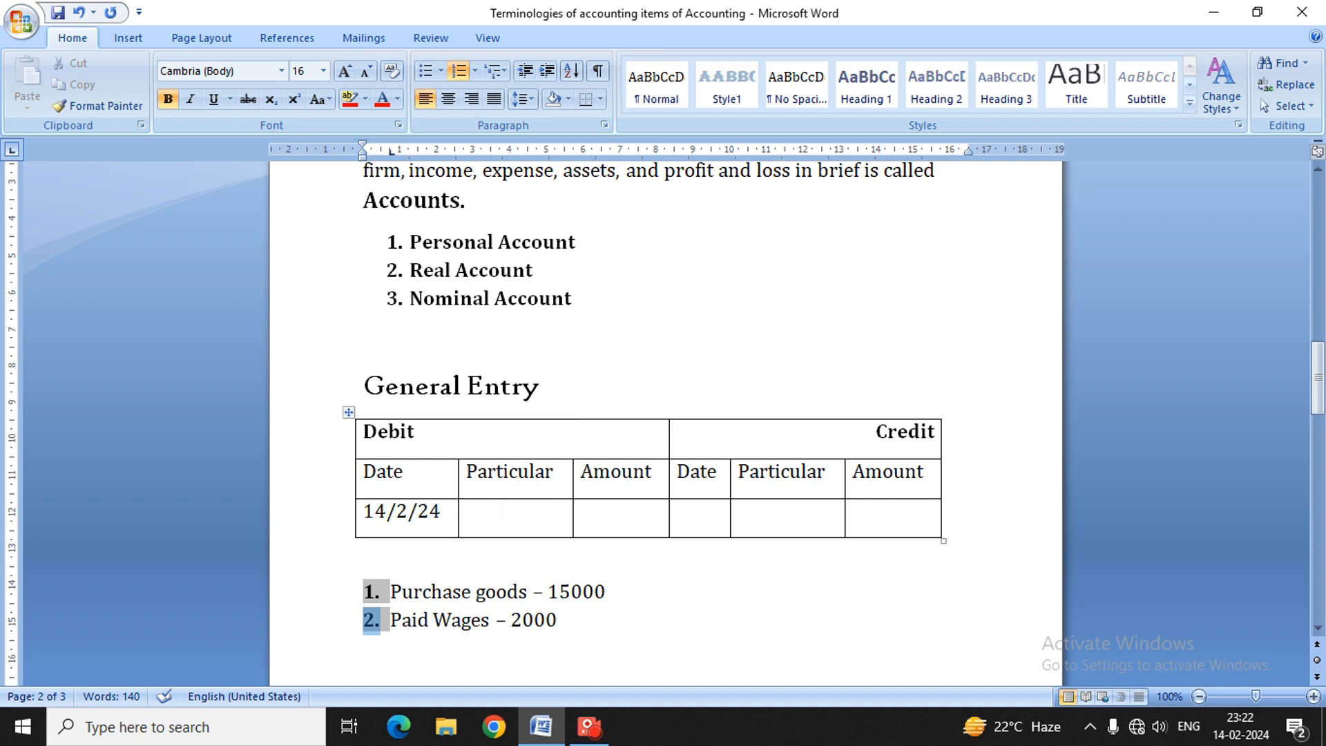
pyautogui.click(502, 511)
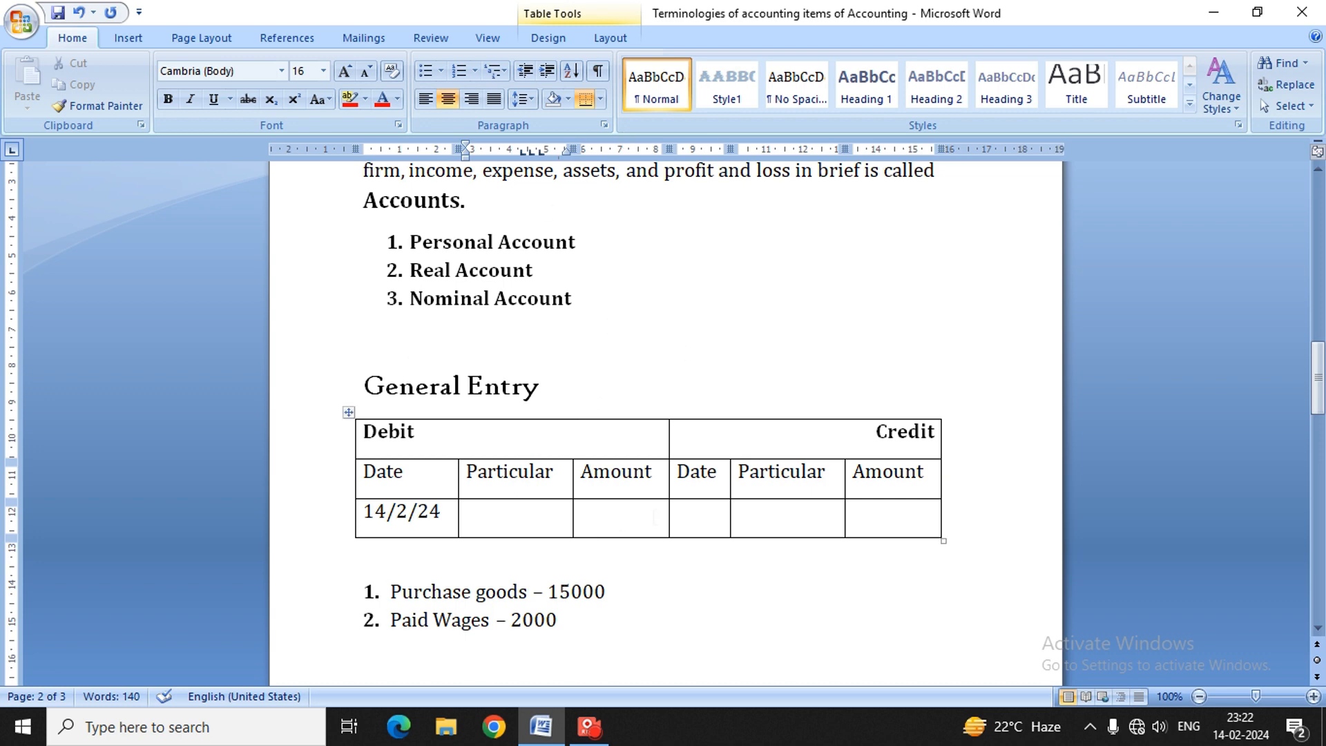
pyautogui.click(622, 521)
pyautogui.click(697, 519)
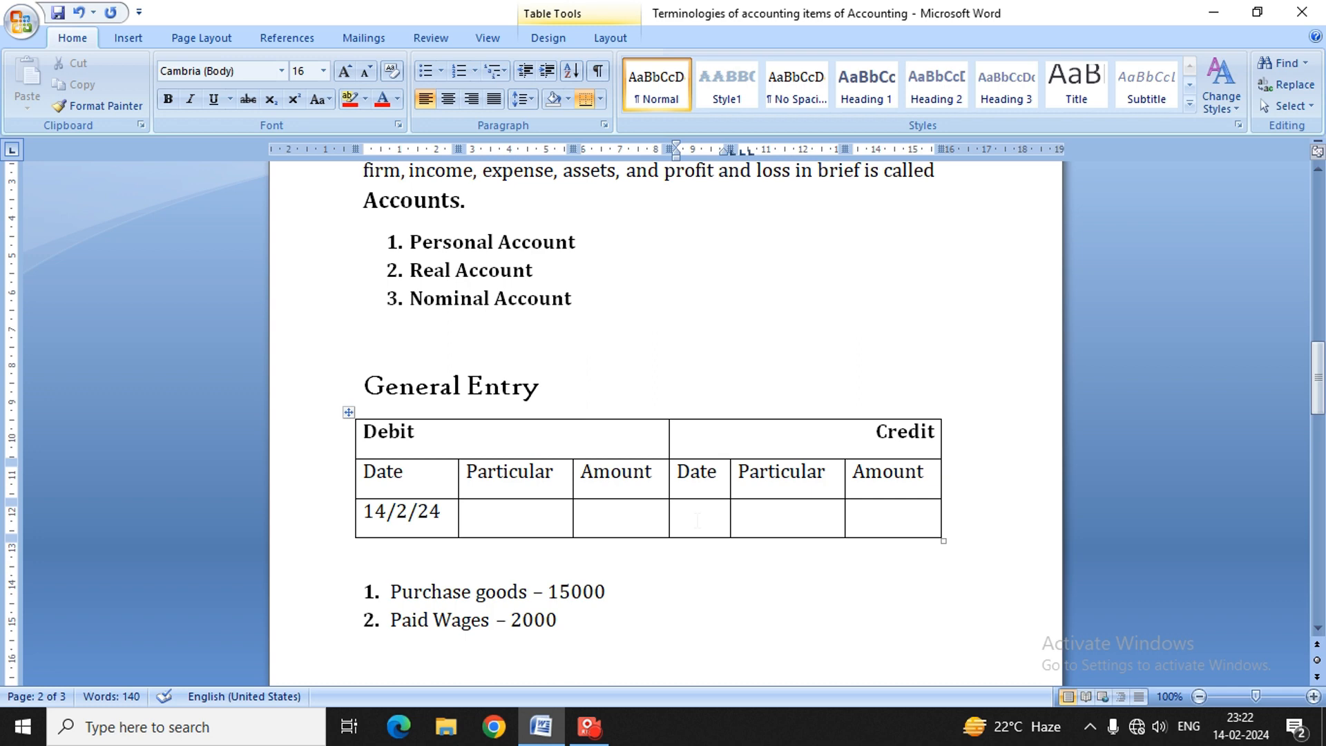
pyautogui.click(793, 525)
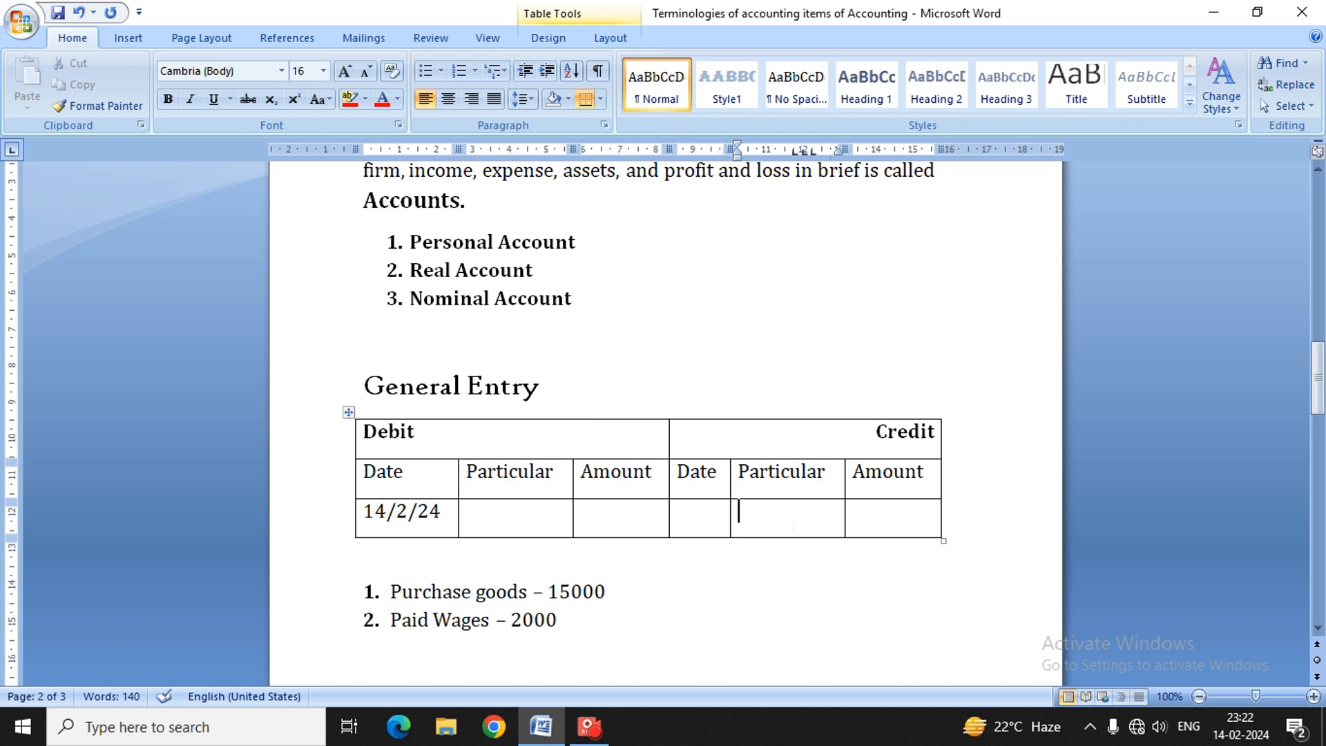
pyautogui.click(891, 521)
# - Fill in the debit side of the entry with Purchase as the particular and 15000 as the amount
pyautogui.click(506, 512)
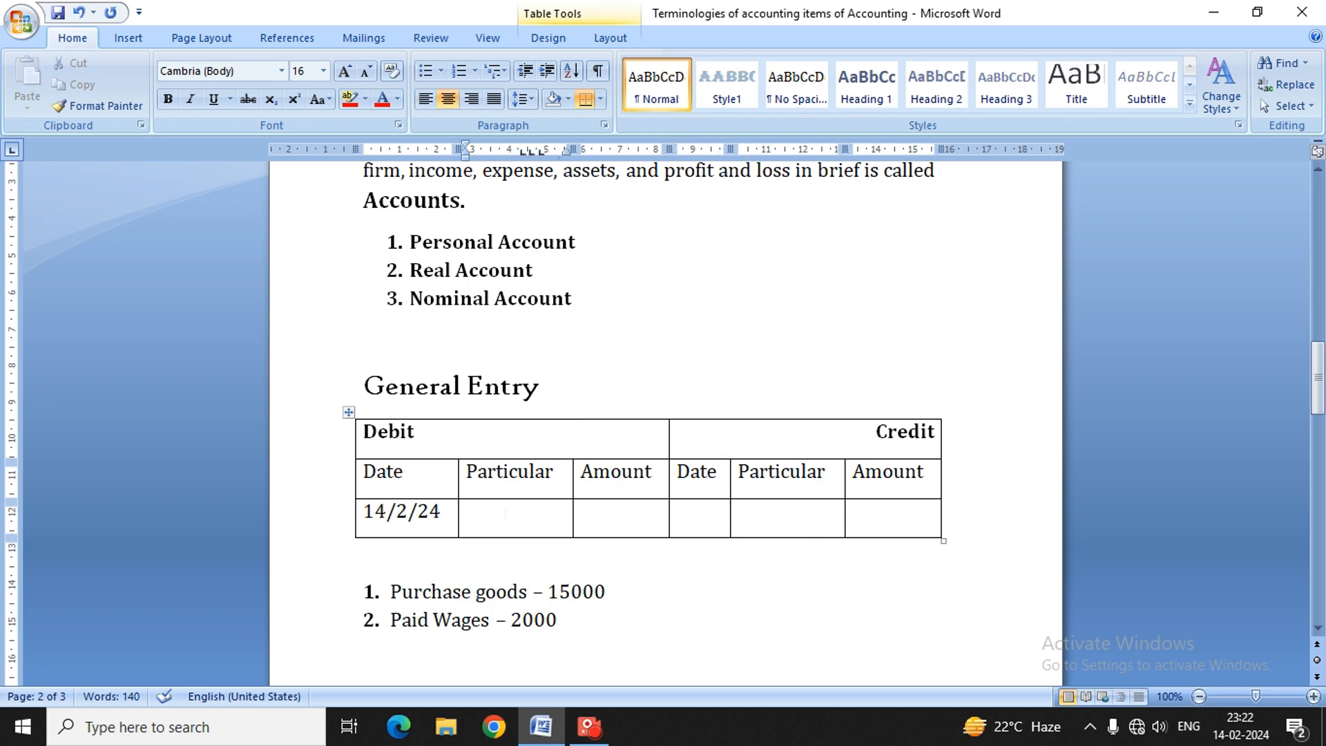
pyautogui.write('Purchase')
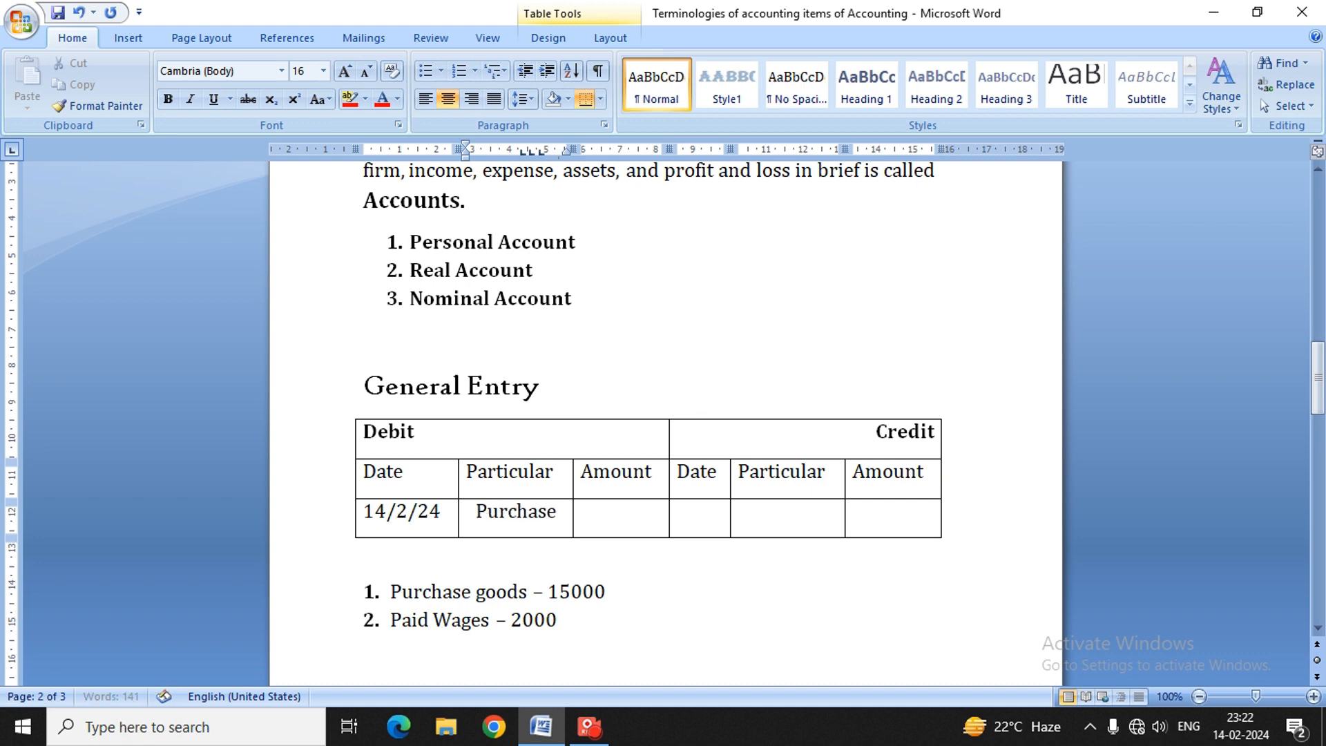
pyautogui.click(583, 512)
pyautogui.write('15000')
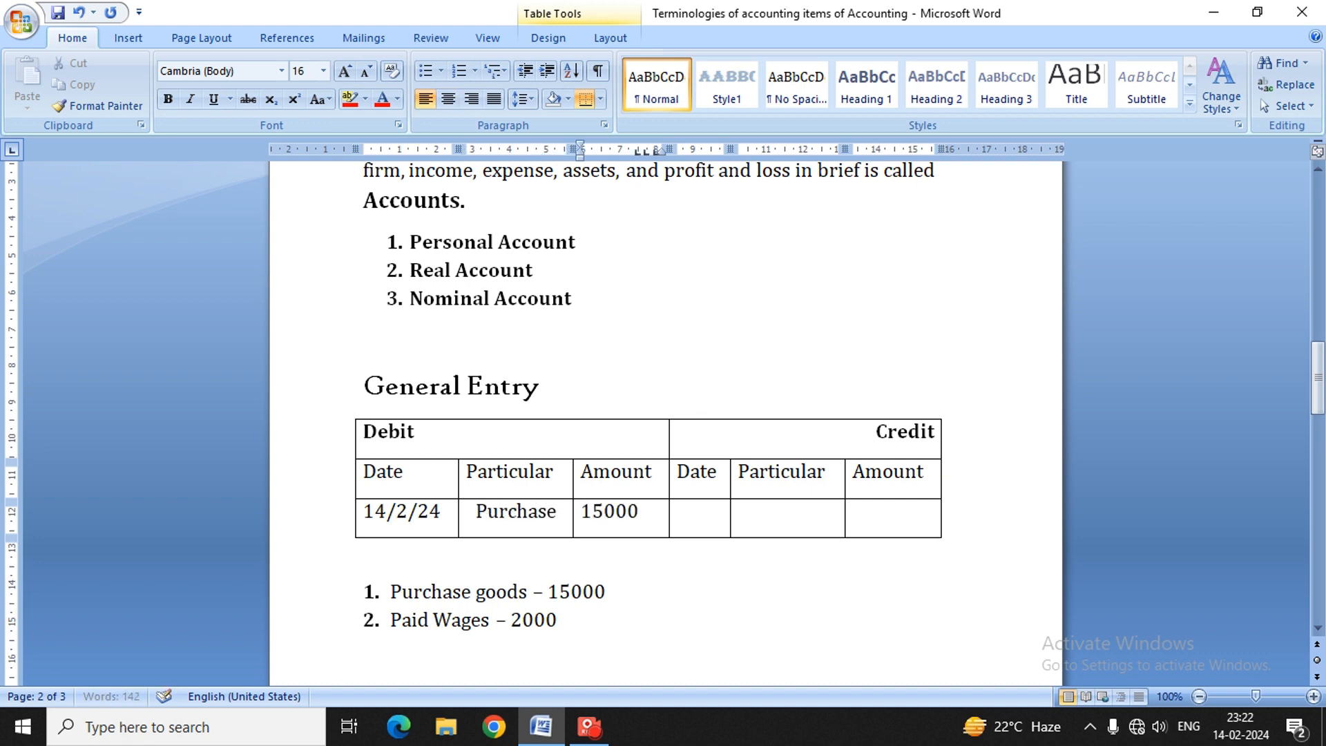
# - Fill in the credit side of the entry with date 14-2-24, particular Cash and amount 15000
pyautogui.press('Tab')
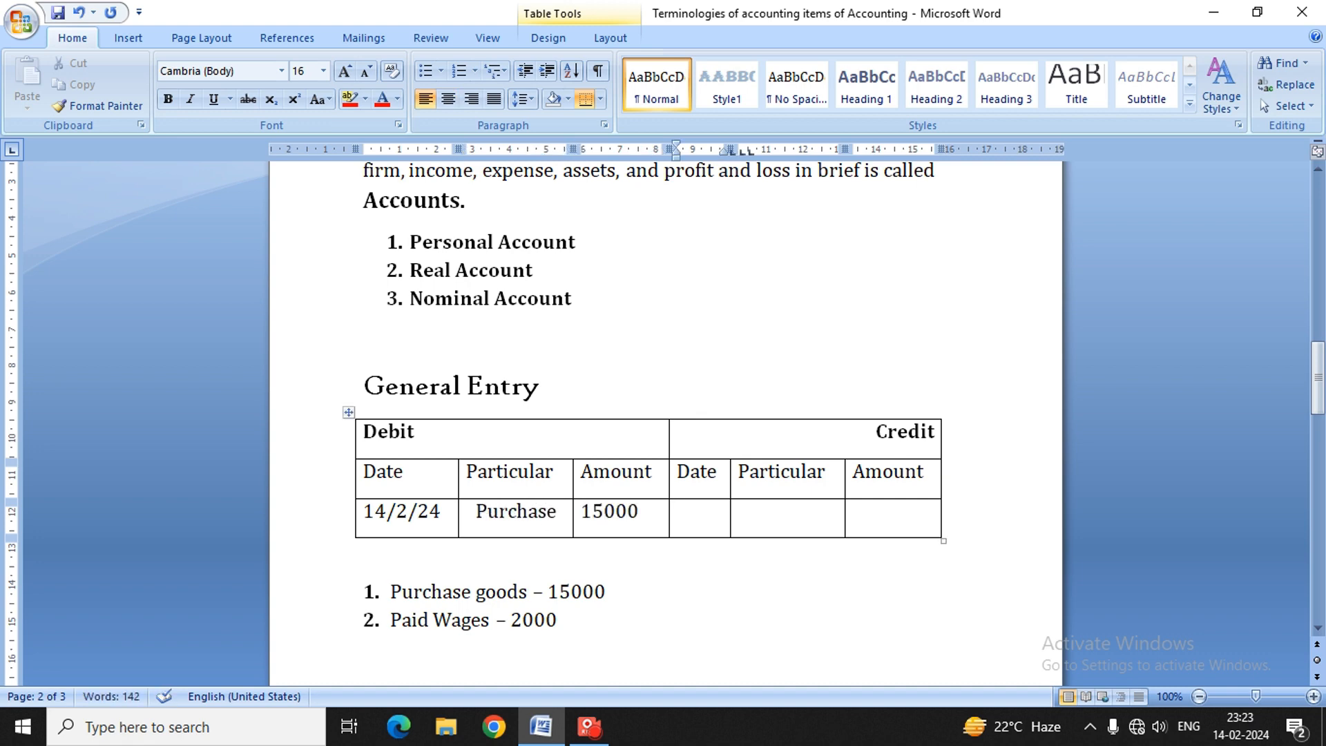
pyautogui.write('14-2-24')
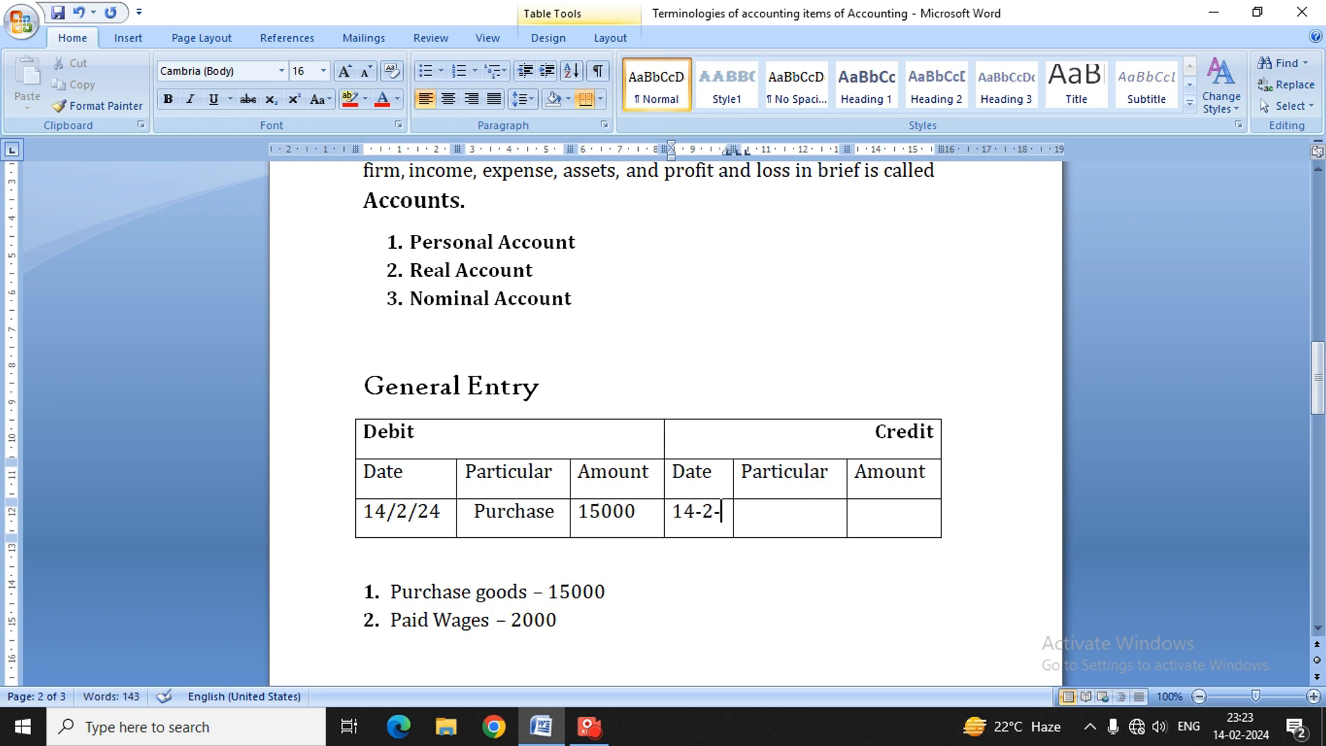
pyautogui.click(751, 511)
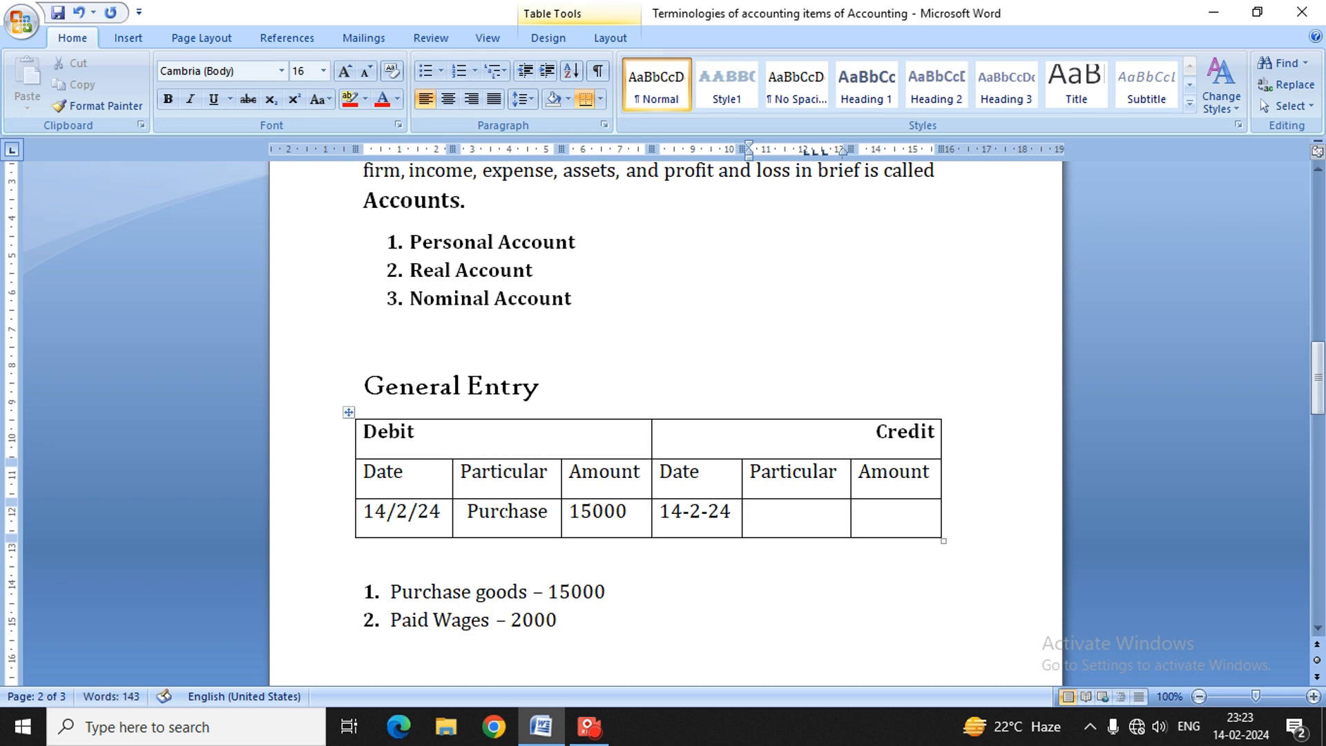
pyautogui.write('c')
pyautogui.press('BackSpace')
pyautogui.write('cash')
pyautogui.press('Tab')
pyautogui.write('15000')
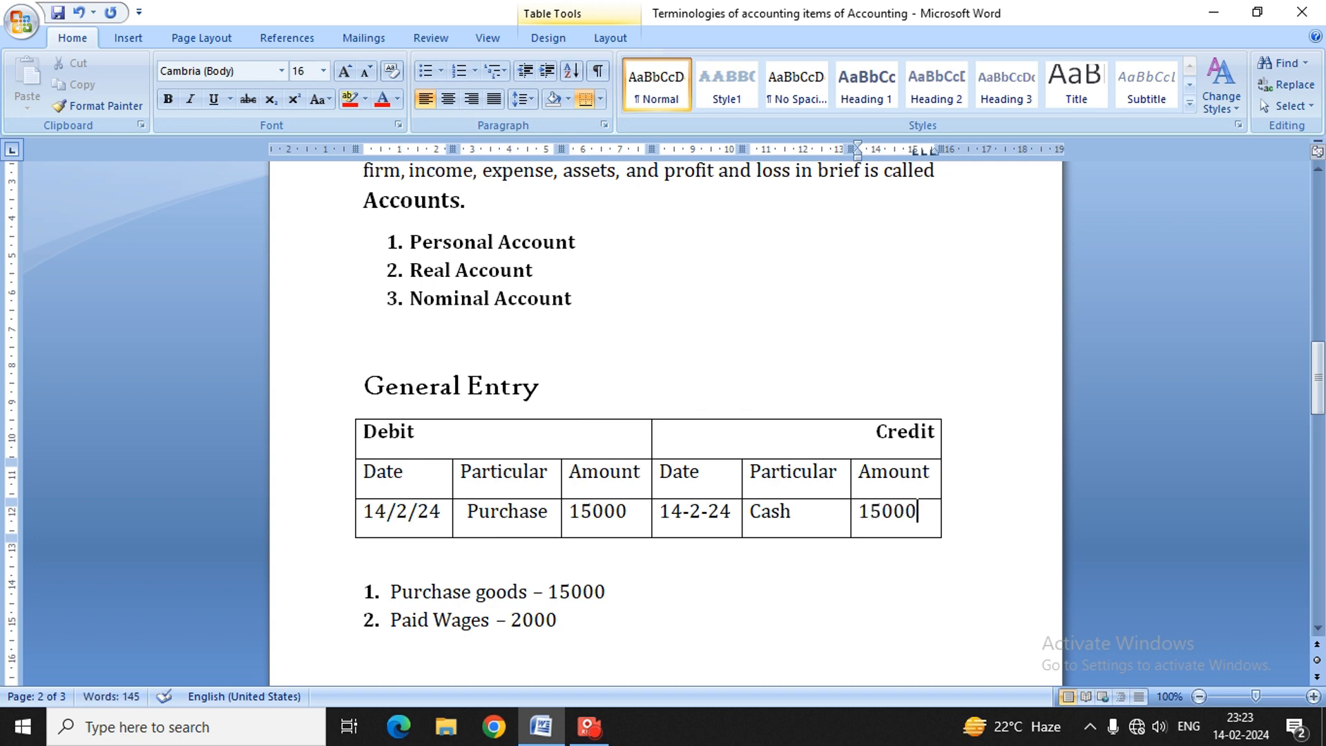
# - Review the three account types against the General Entry table, and go on to the Modern Table page
pyautogui.scroll(1, 467, 542)
pyautogui.scroll(-4, 467, 542)
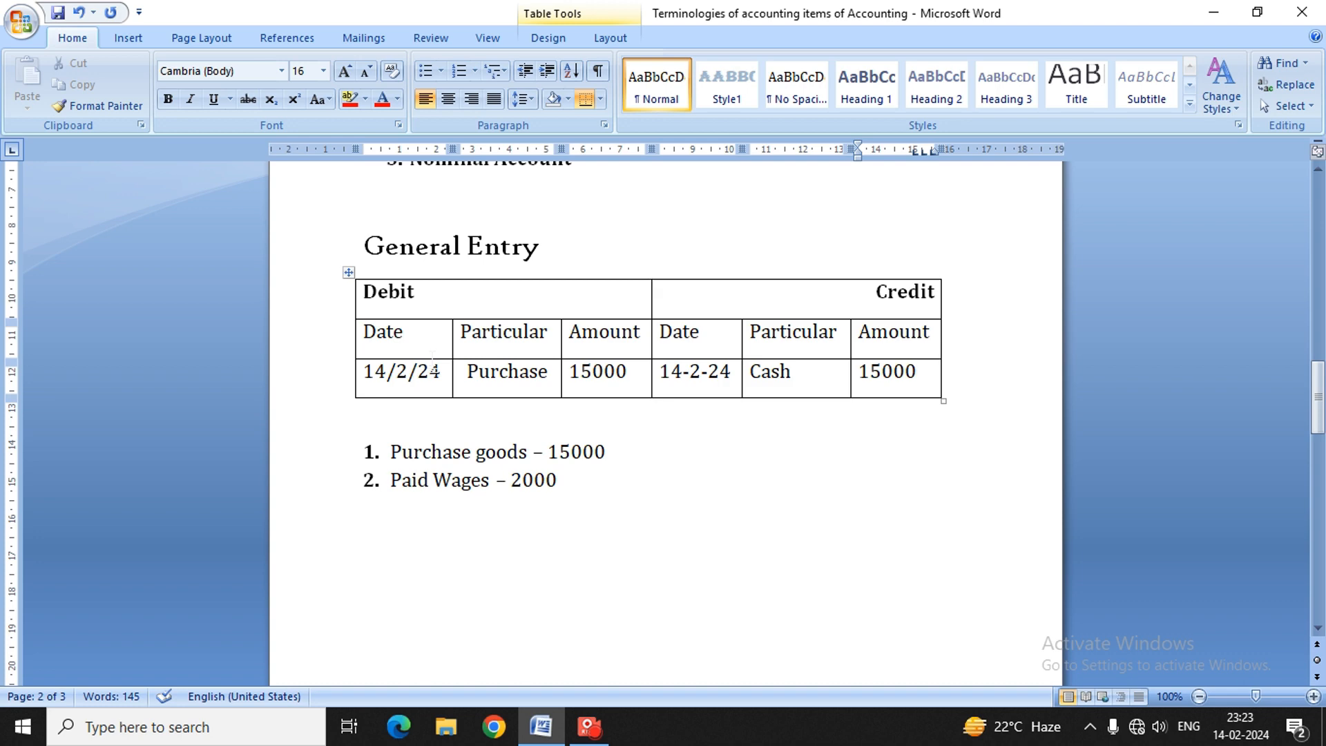
pyautogui.scroll(5, 433, 357)
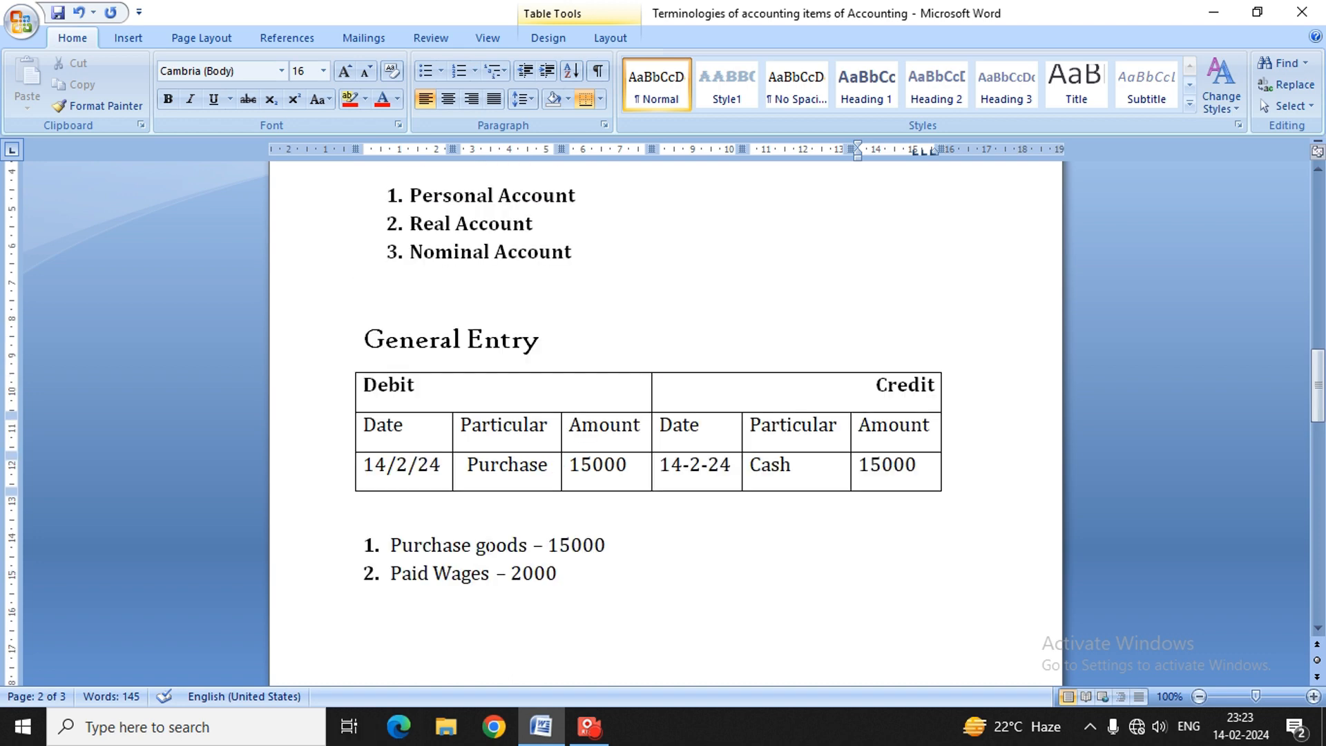
pyautogui.moveTo(411, 288); pyautogui.dragTo(518, 388)
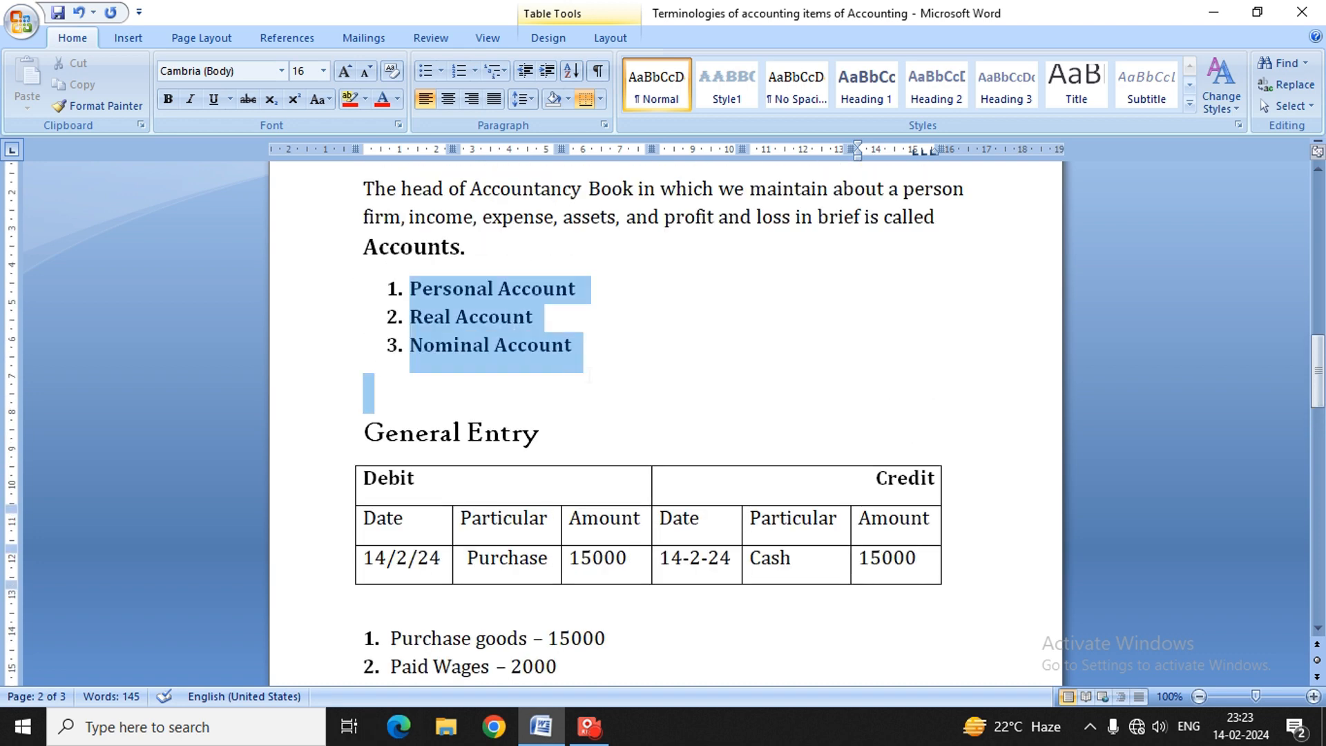
pyautogui.click(518, 388)
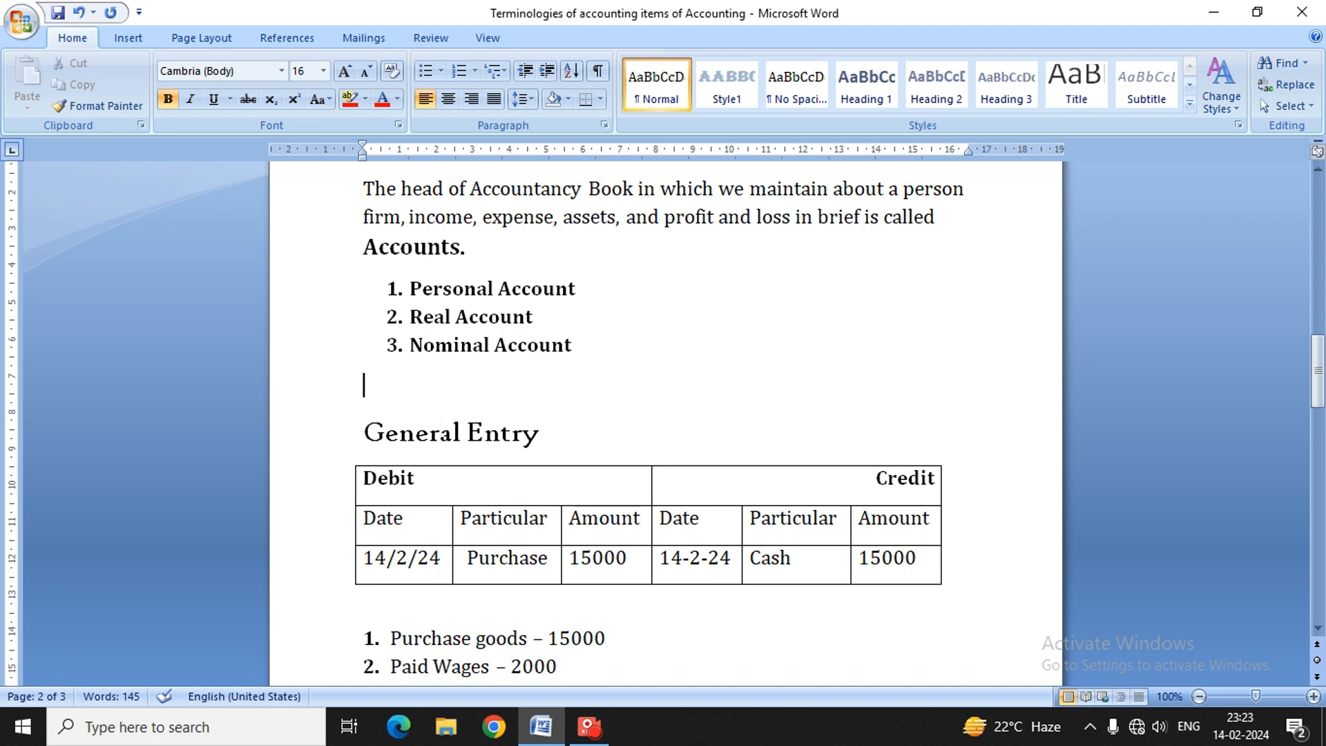
pyautogui.scroll(-5, 369, 664)
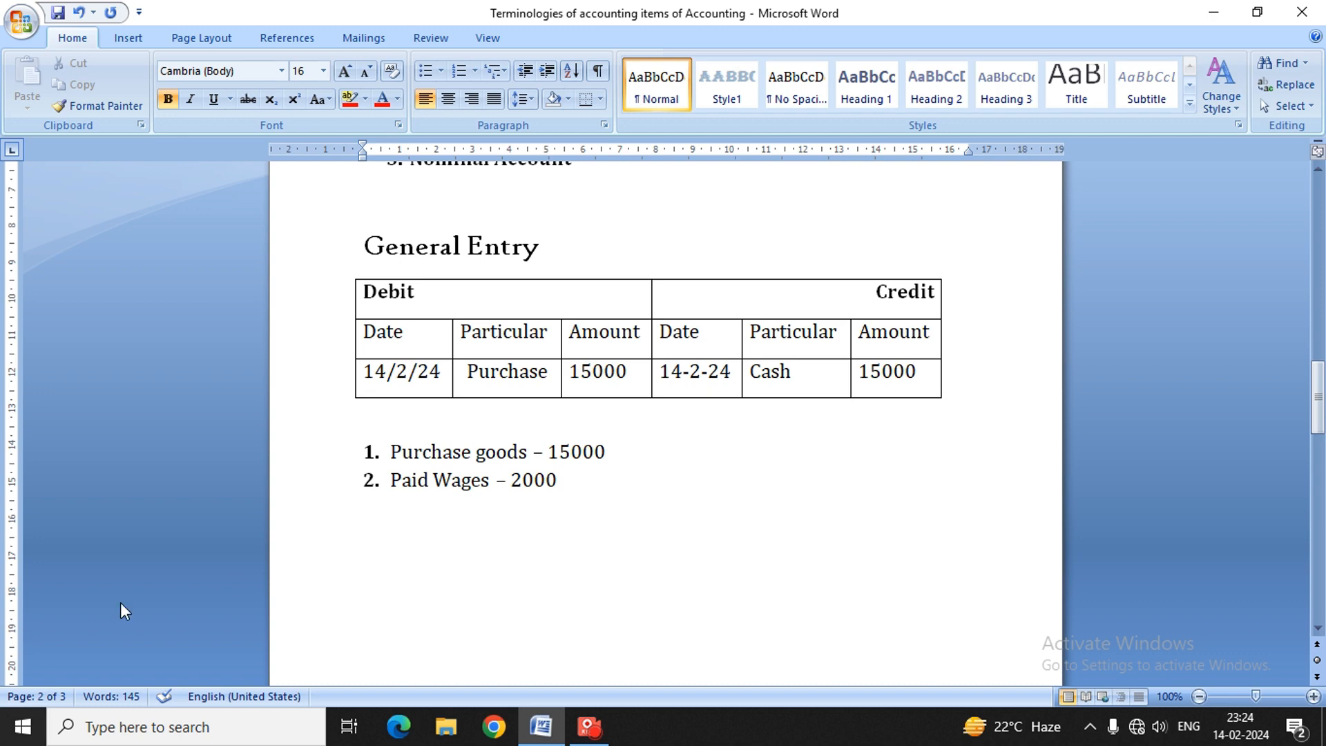
pyautogui.scroll(-3, 7, 619)
pyautogui.scroll(-6, 6, 620)
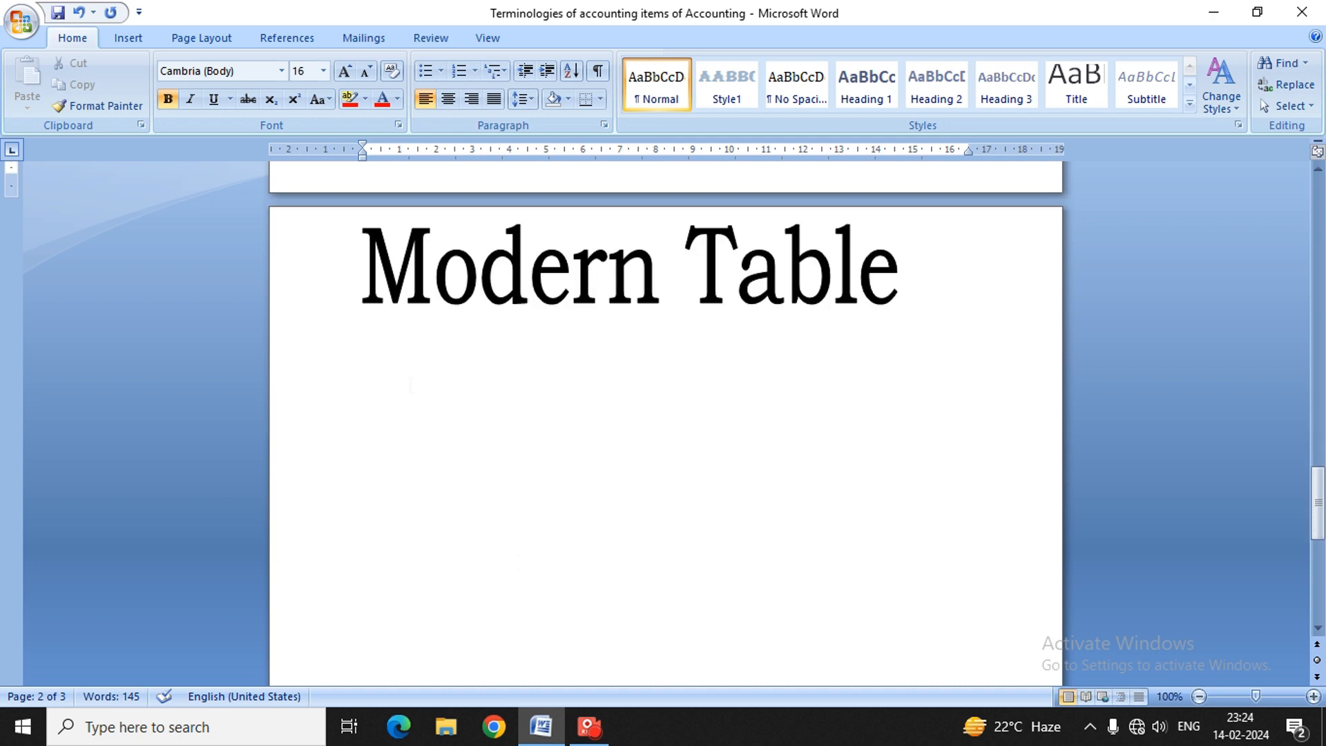
pyautogui.moveTo(260, 334); pyautogui.dragTo(359, 376)
pyautogui.click(352, 371)
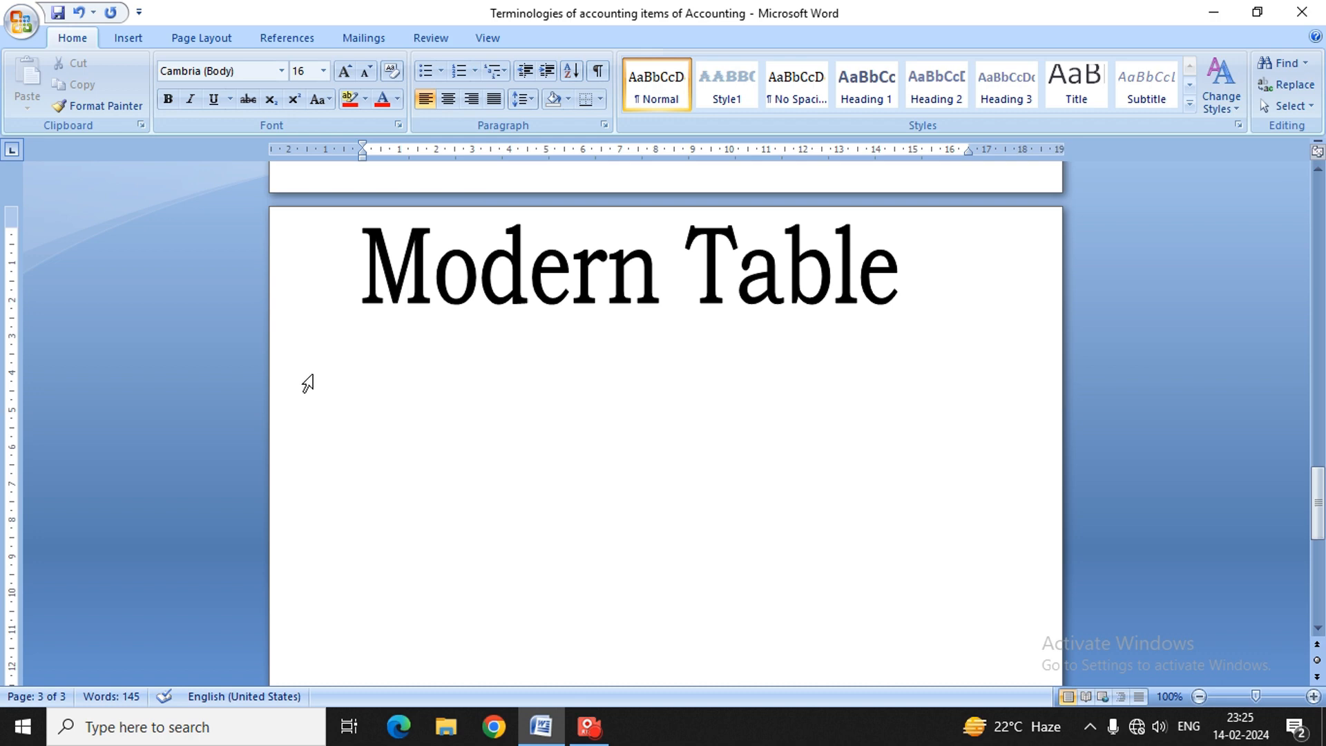
pyautogui.hotkey('ctrl', 'z')
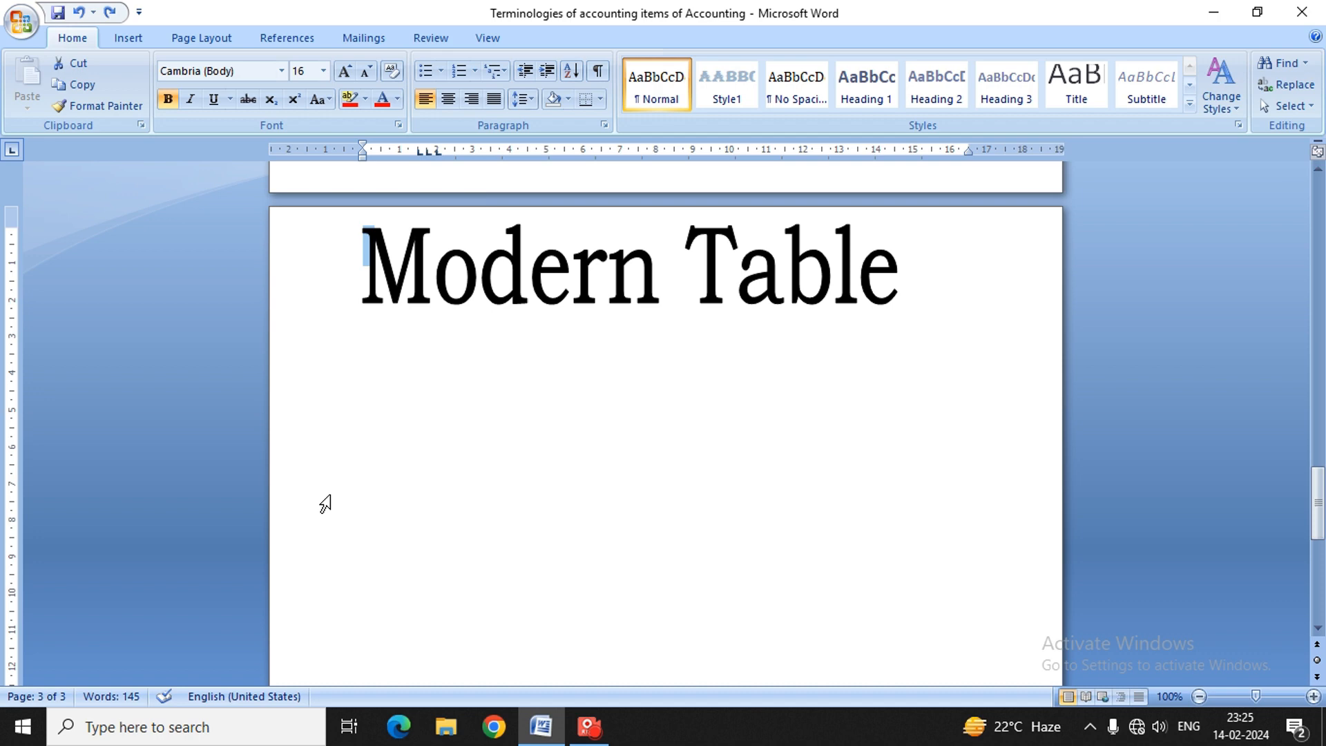
# - List Assets and Expense on separate lines beneath the Modern Table heading
pyautogui.click(353, 458)
pyautogui.click(370, 362)
pyautogui.write('A')
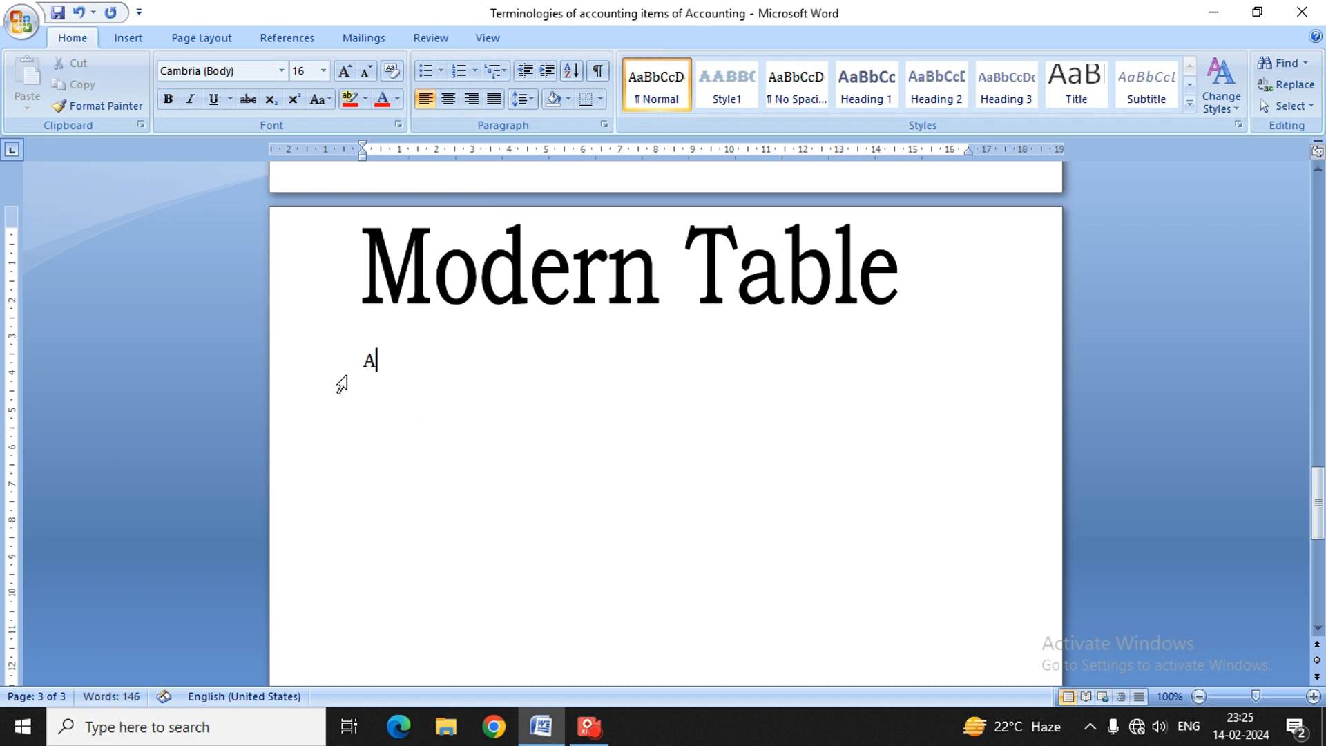
pyautogui.write('ssets')
pyautogui.press('Return')
pyautogui.write('Expe')
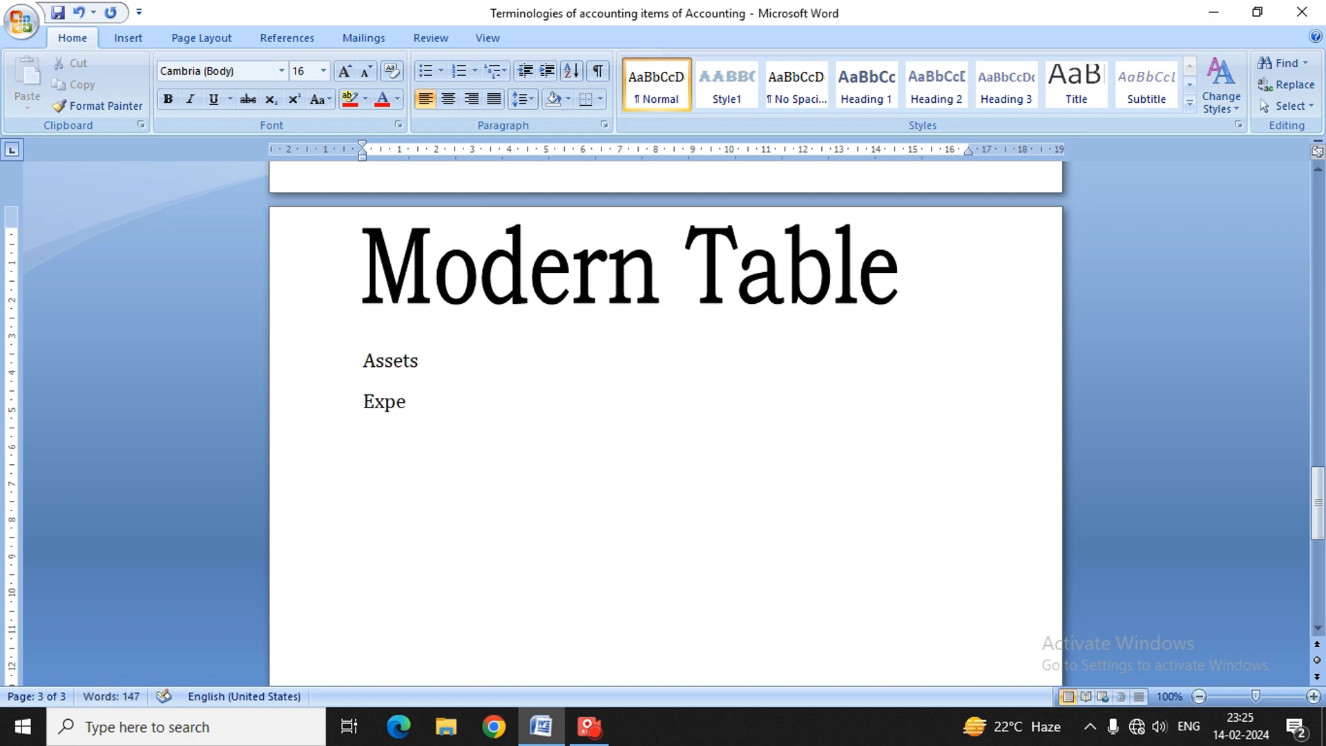
pyautogui.write('nse')
pyautogui.press('Return')
# - Add a line reading "Terms" above Assets and select the three lines from Terms to Expense
pyautogui.press('Up')
pyautogui.press('Up')
pyautogui.press('Right')
pyautogui.press('Up')
pyautogui.press('Return')
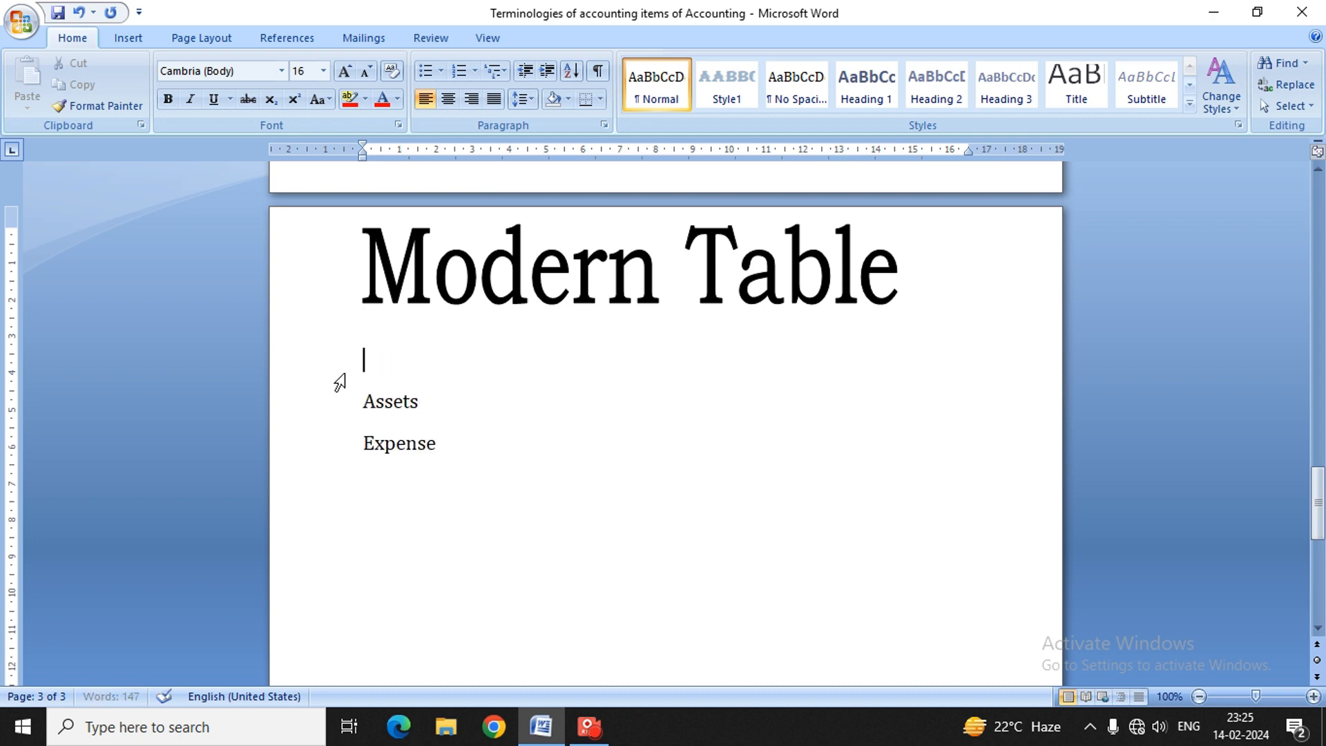
pyautogui.write('Terms')
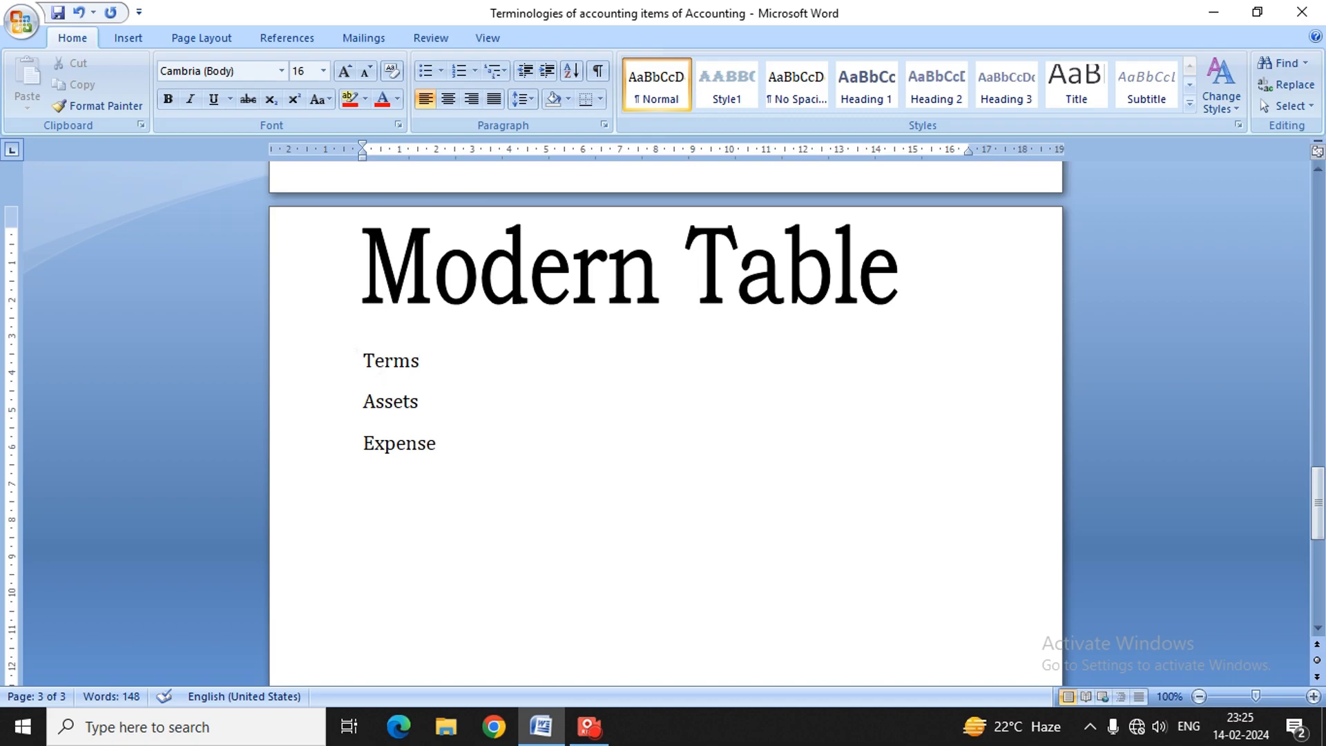
pyautogui.moveTo(362, 360); pyautogui.dragTo(445, 449)
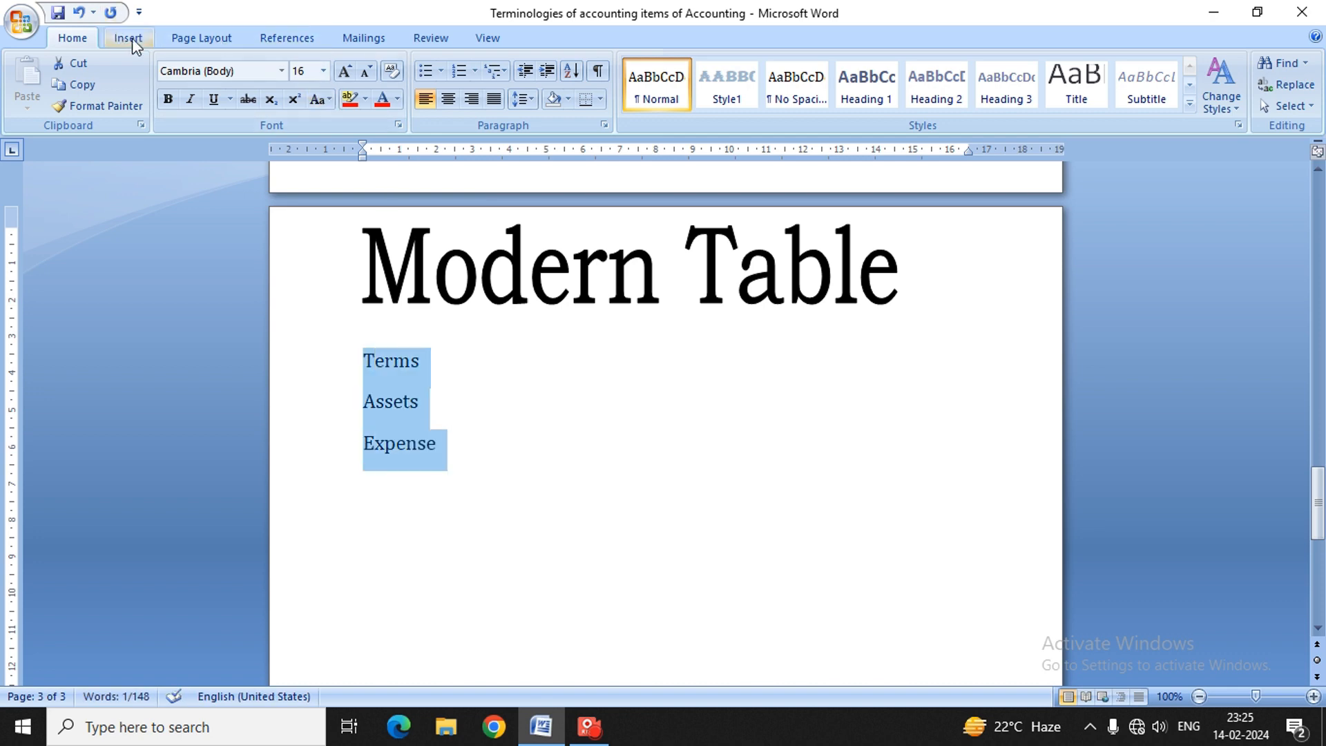
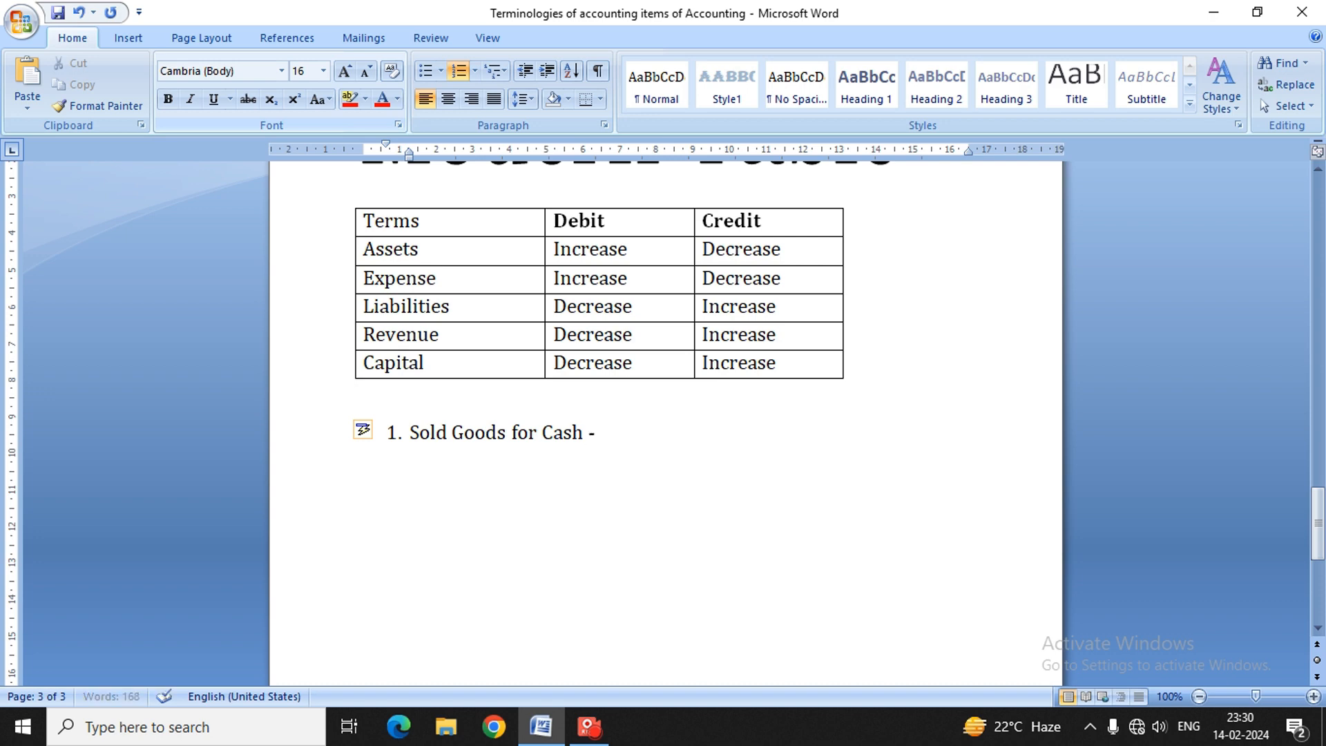
# - Enter 2500 as the amount of the first transaction, "Sold Goods for Cash"
pyautogui.press('Return')
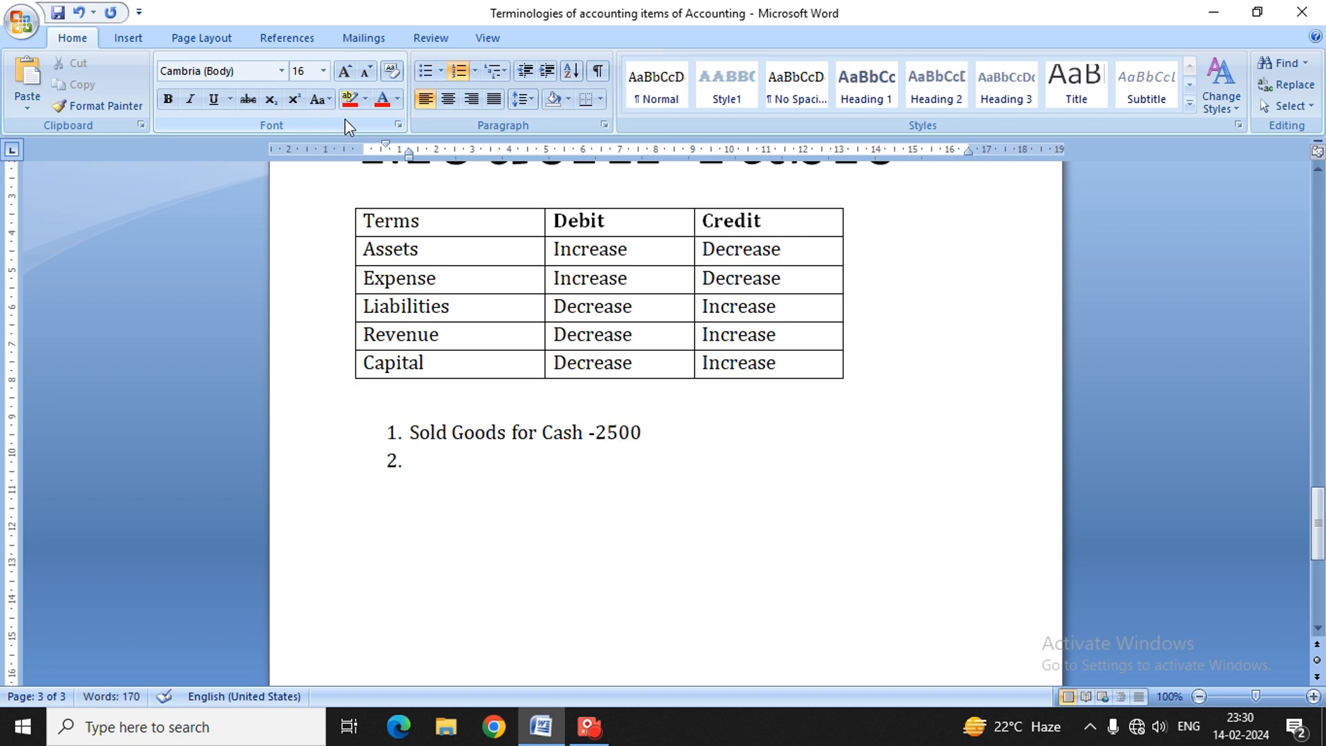
pyautogui.press('Up')
pyautogui.press('Down')
pyautogui.press('Return')
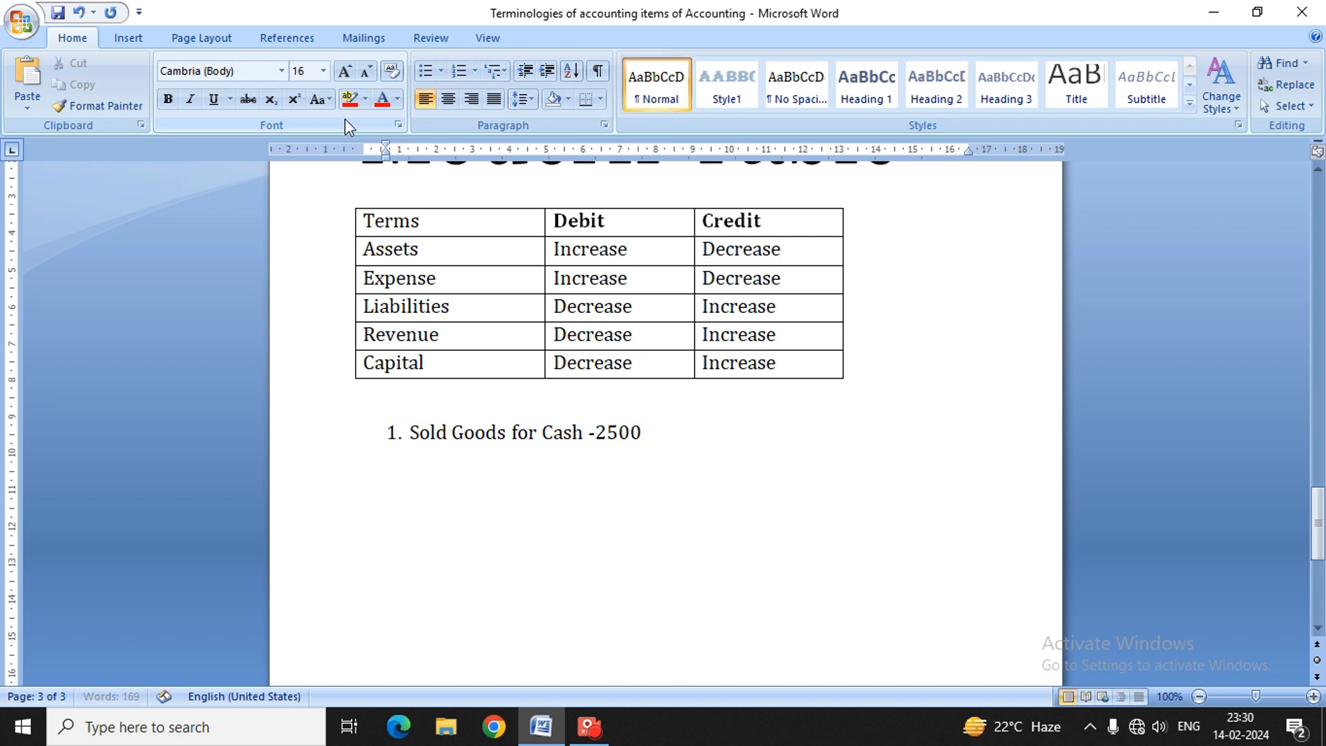
pyautogui.press('BackSpace')
pyautogui.press('BackSpace')
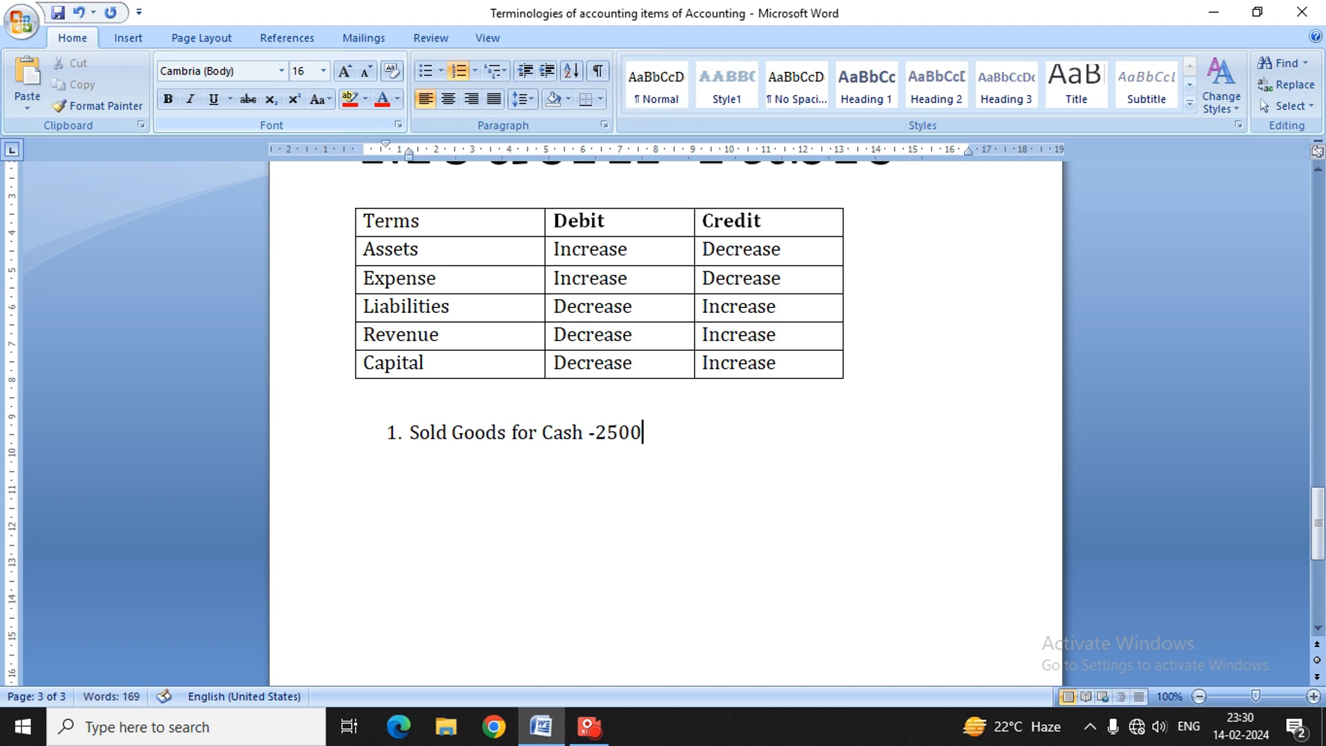
# - Add a space between the dash and 2500 in the first transaction, and start a second list item
pyautogui.press('Left')
pyautogui.press('Left')
pyautogui.press('Left')
pyautogui.press('Left')
pyautogui.press('Right')
pyautogui.press('Right')
pyautogui.press('Right')
pyautogui.press('Right')
pyautogui.press('Return')
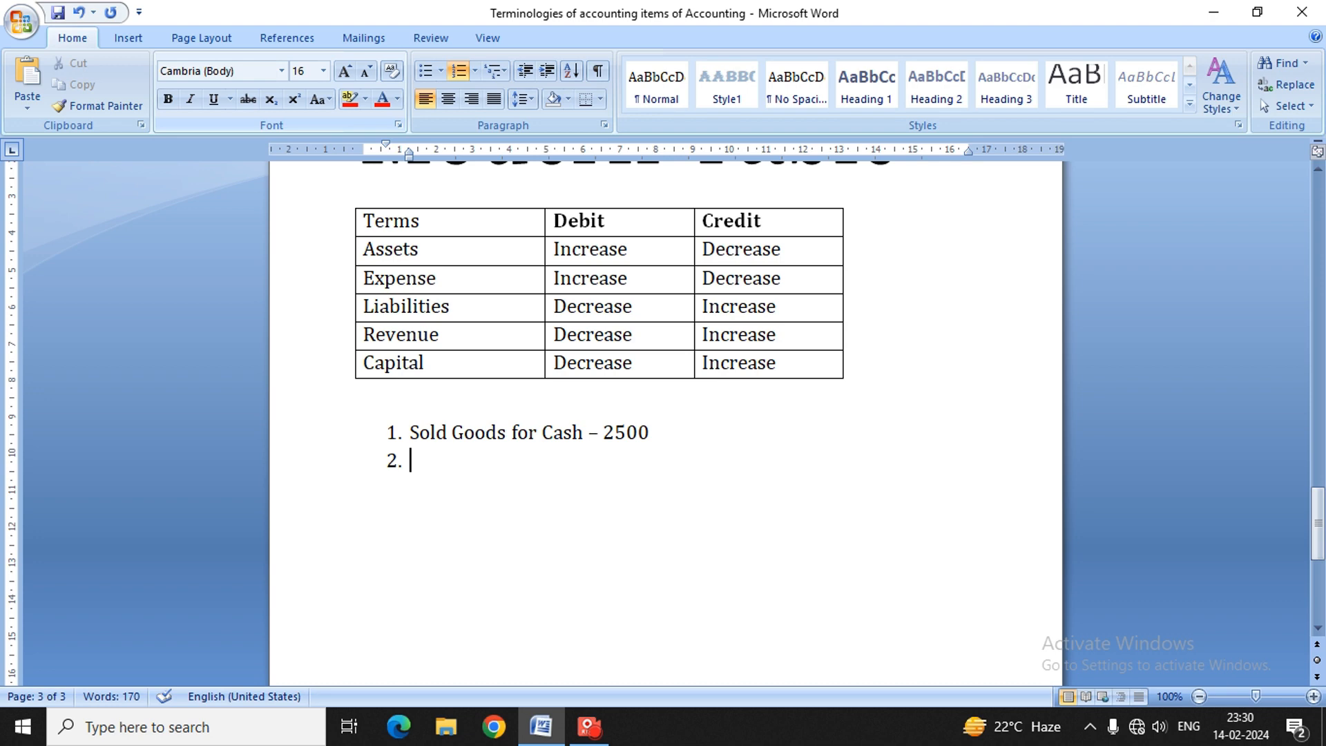
# - Write "Paid commission – 1500" as the second transaction and end the numbered list
pyautogui.write('P')
pyautogui.press('BackSpace')
pyautogui.write('Pai')
pyautogui.press('BackSpace')
pyautogui.write('d com')
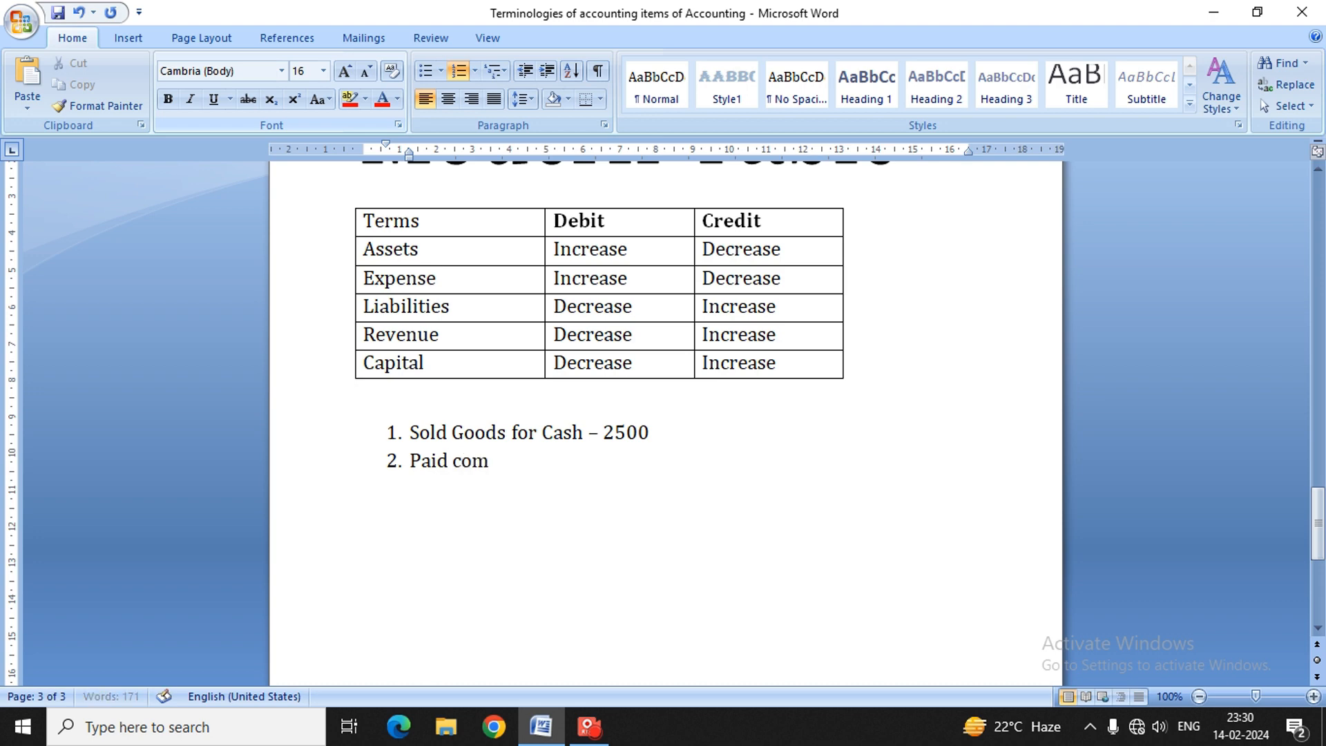
pyautogui.write('mission')
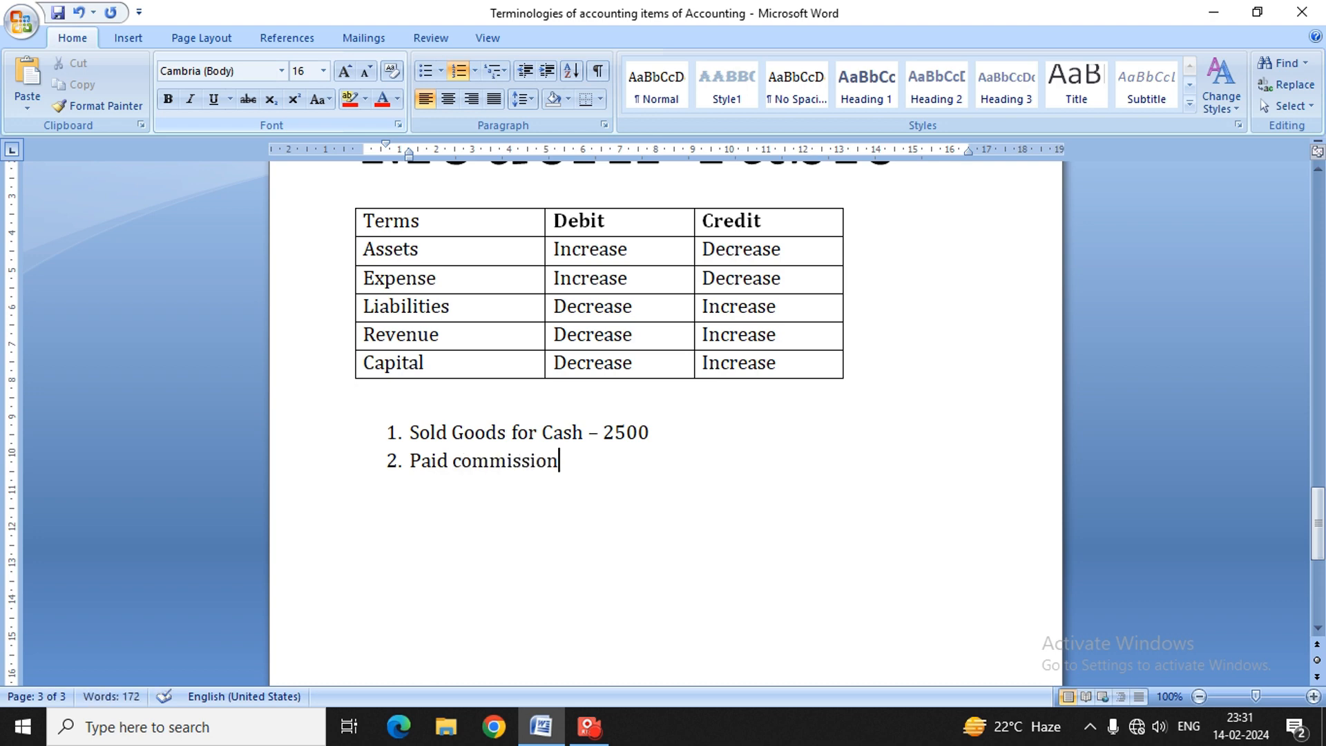
pyautogui.write(' - 1500')
pyautogui.press('Return')
pyautogui.press('Return')
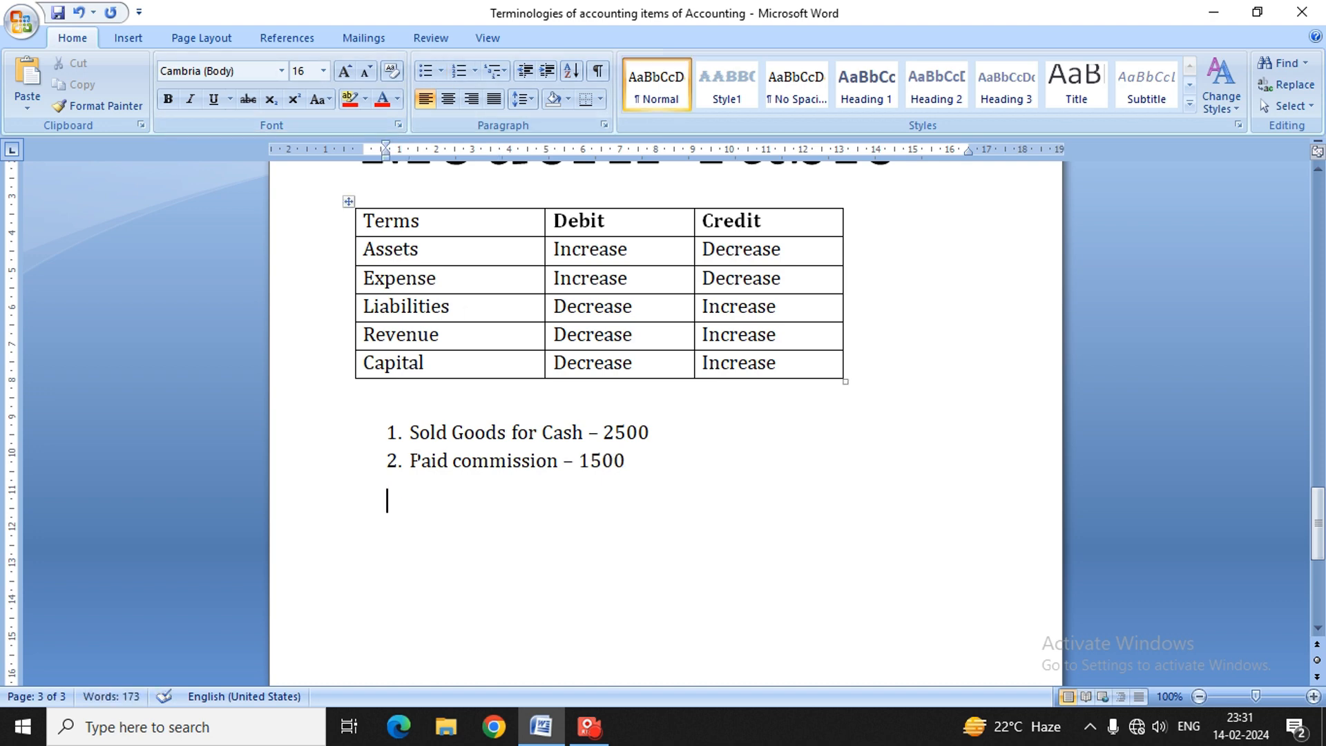
# - Add the line "General Entry" below the two transactions and start a numbered list at 1 beneath it
pyautogui.scroll(3, 415, 456)
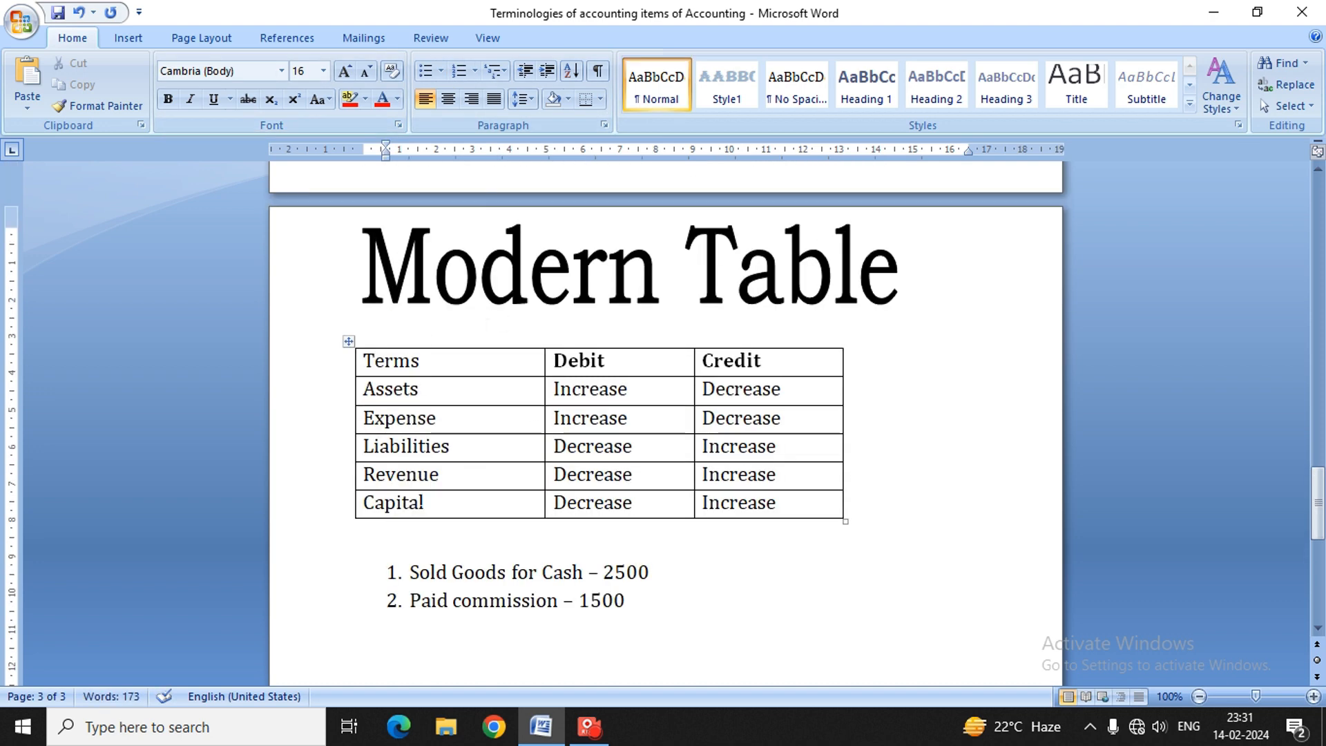
pyautogui.scroll(-5, 487, 324)
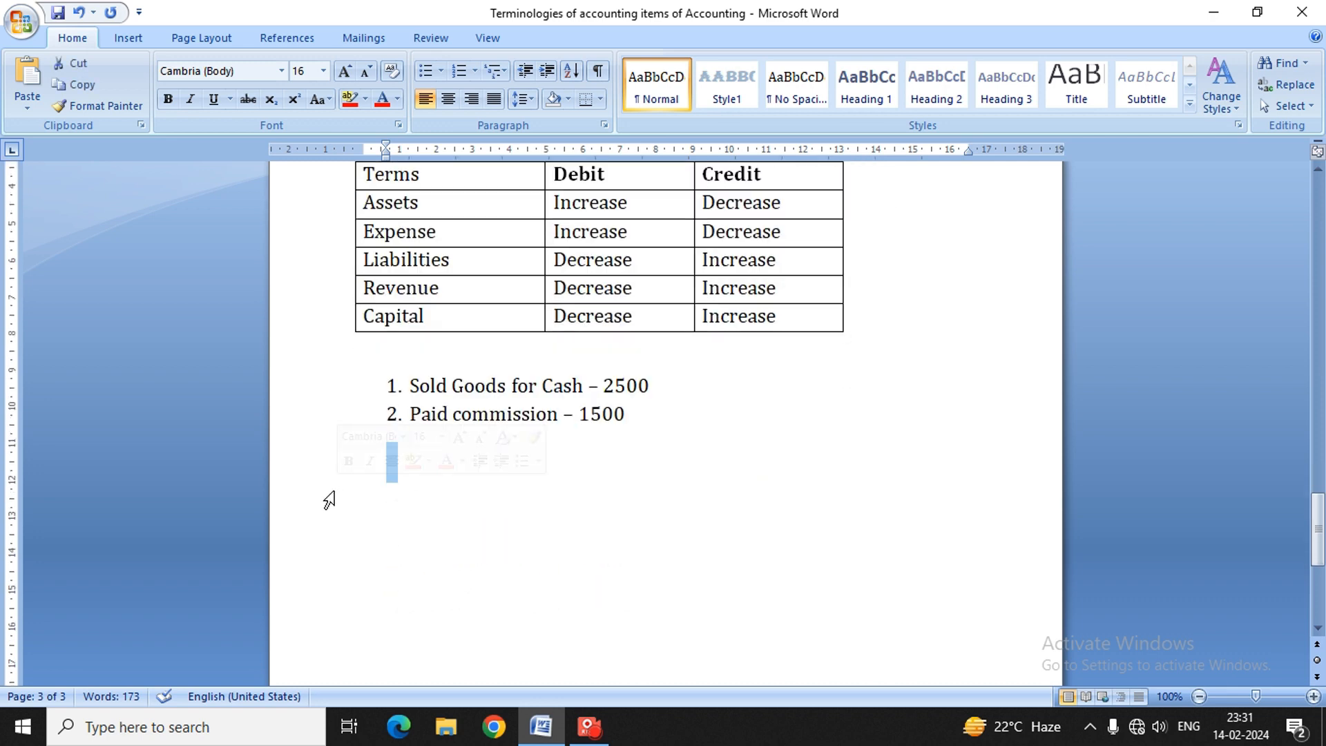
pyautogui.write('G')
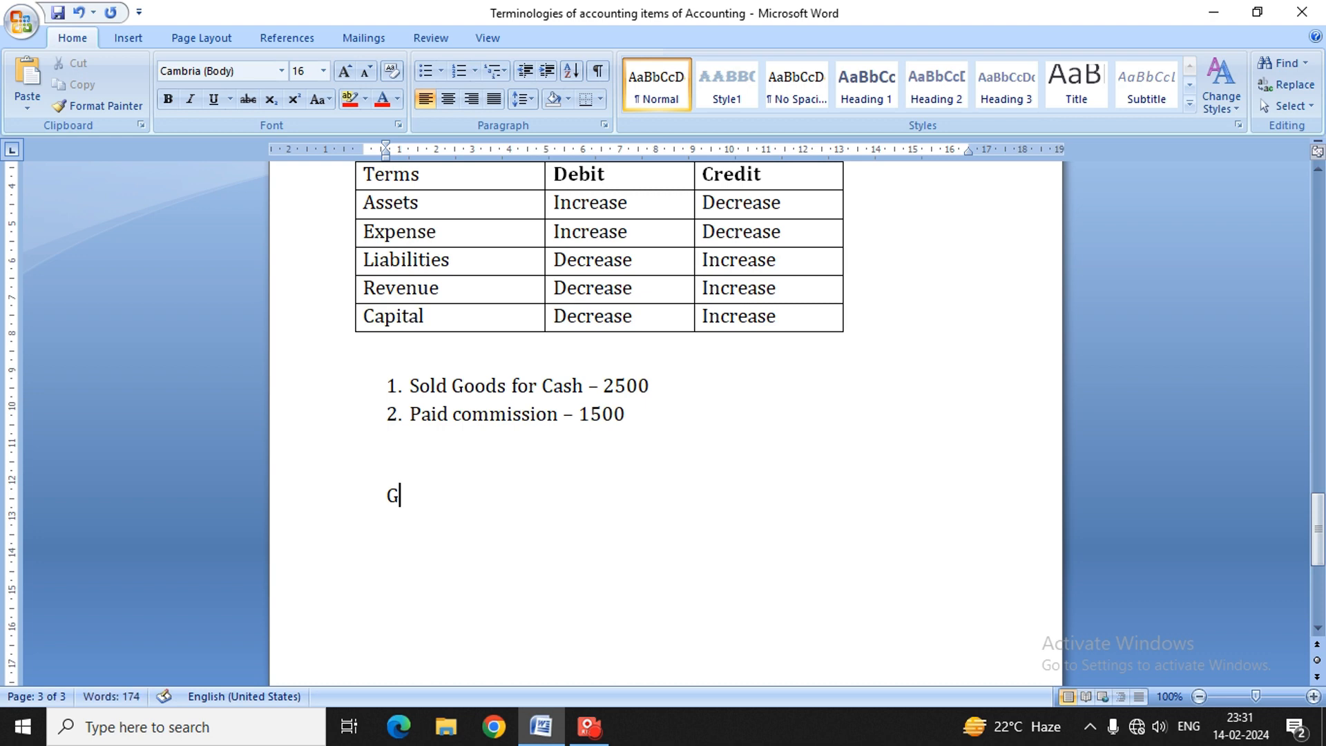
pyautogui.write('eneral E')
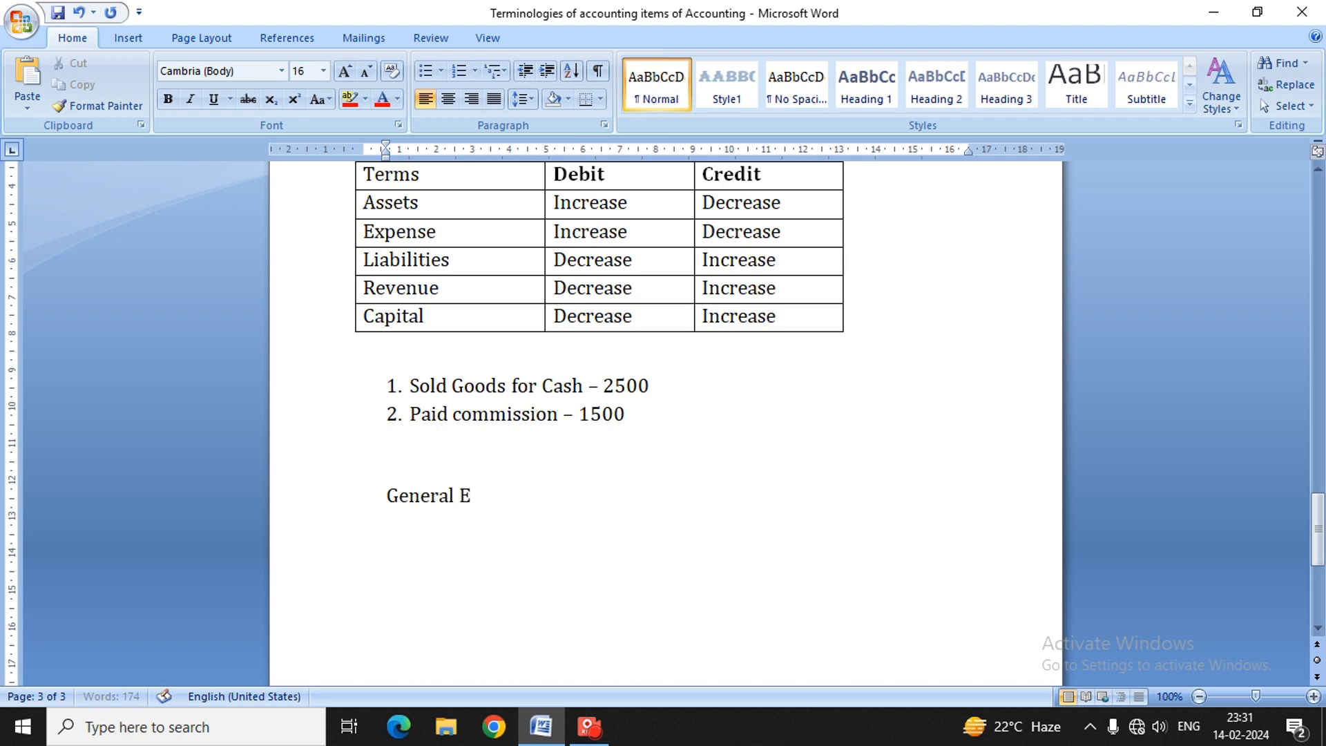
pyautogui.write('ntry')
pyautogui.press('Return')
pyautogui.write('1.')
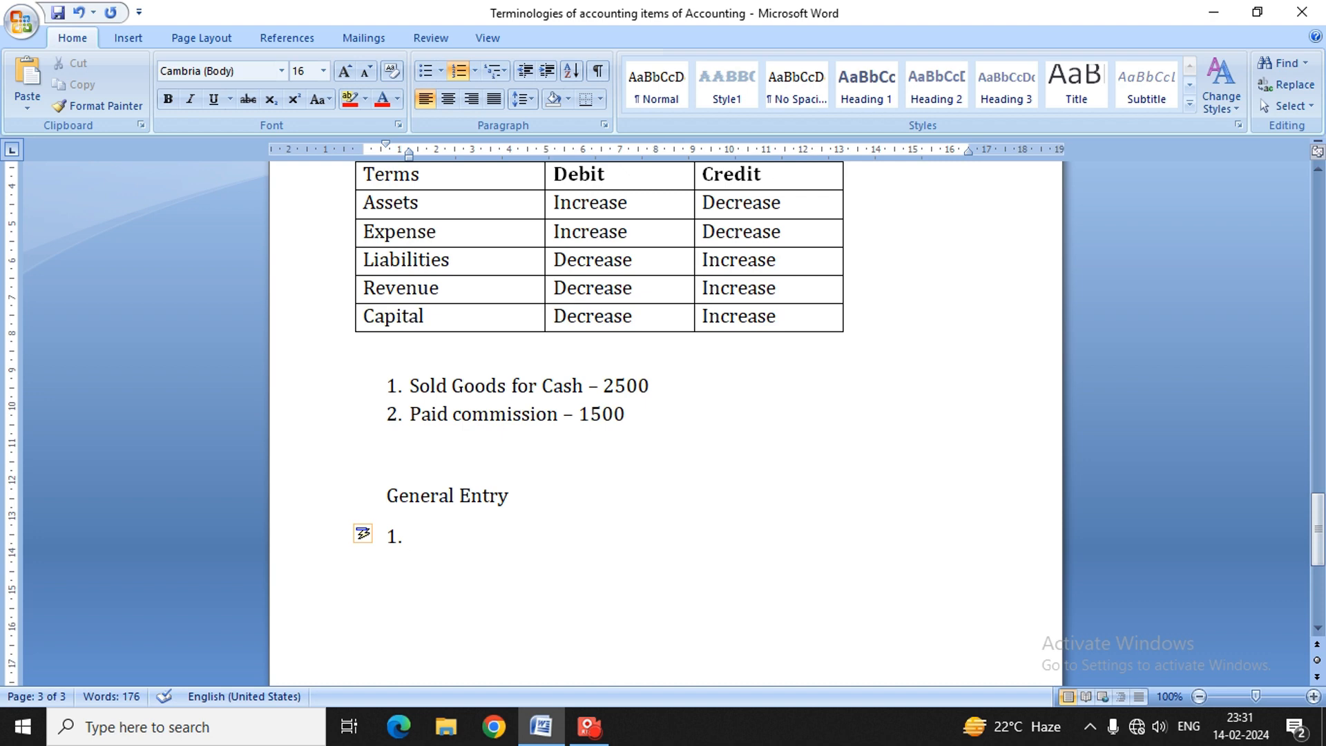
# - Write "Cash A/c Dr." as the first numbered item under General Entry
pyautogui.moveTo(410, 536); pyautogui.dragTo(258, 591)
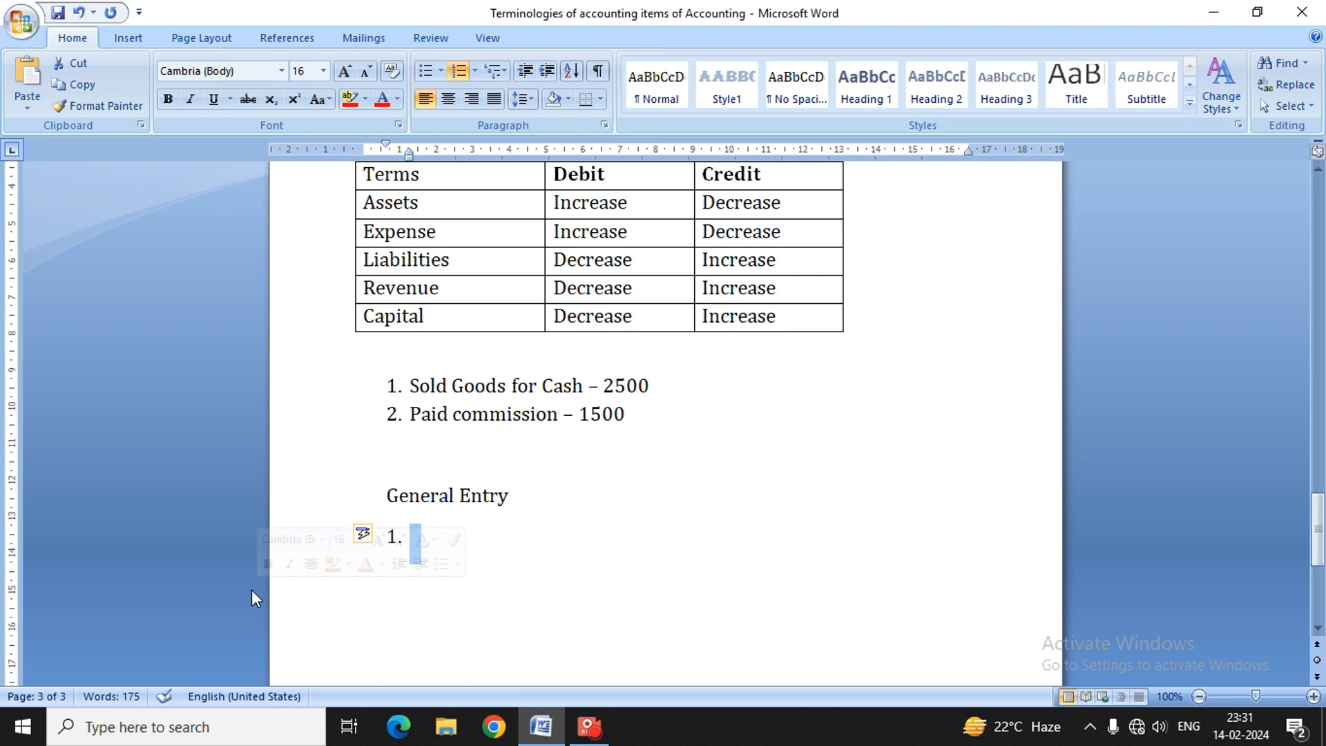
pyautogui.click(457, 539)
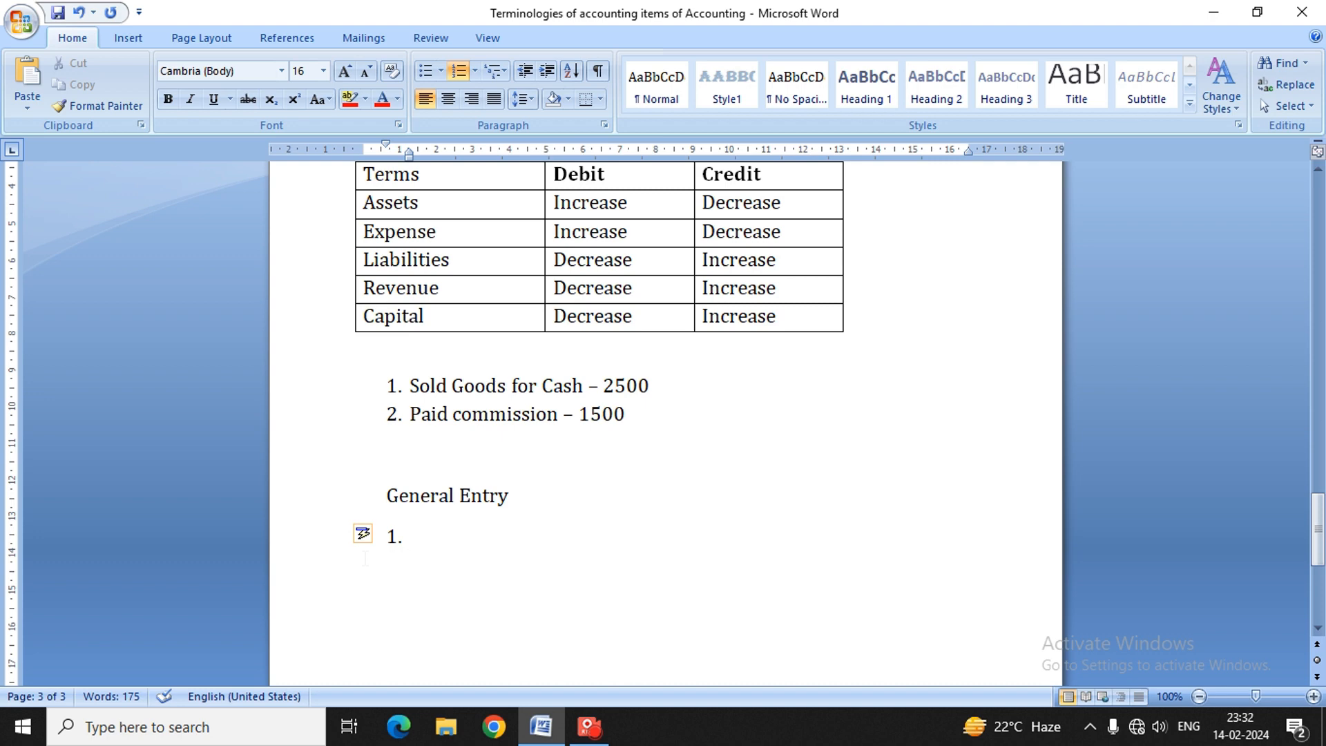
pyautogui.write('Cash A/c D')
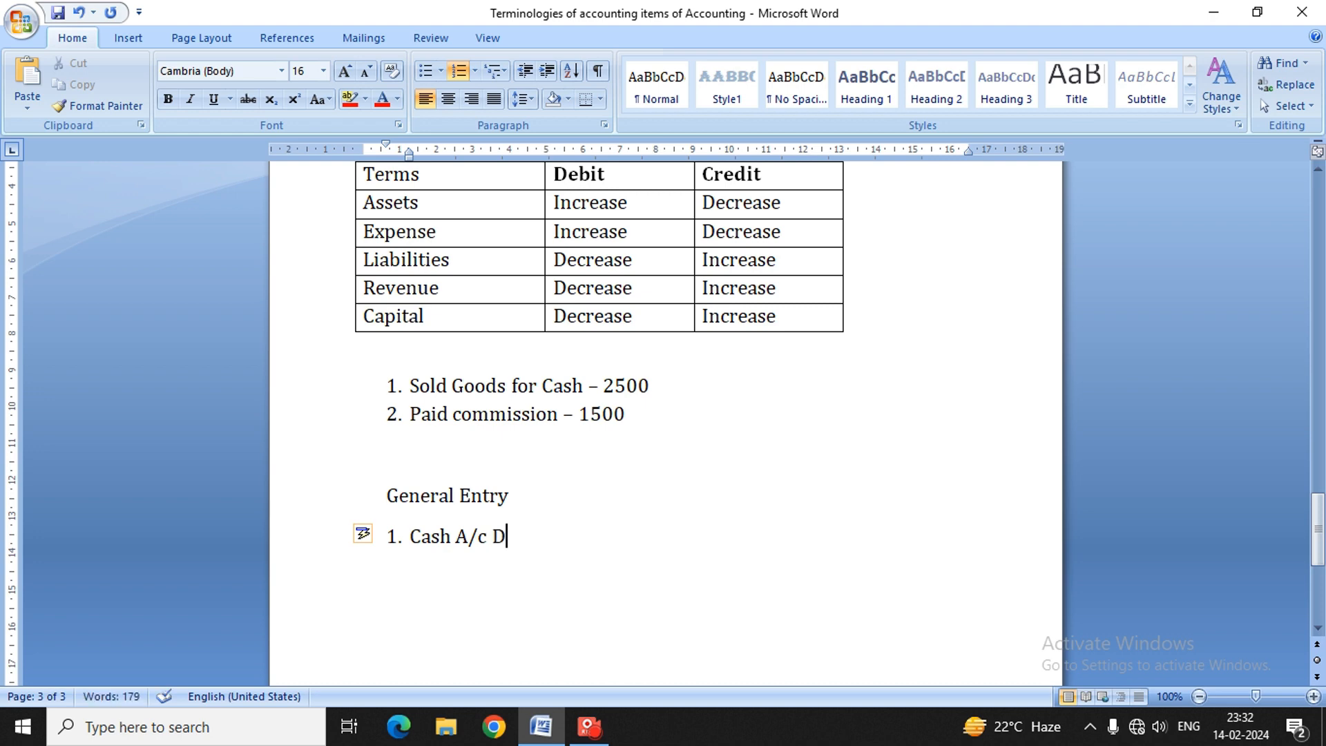
pyautogui.write('r.')
pyautogui.click(410, 536)
pyautogui.press('Return')
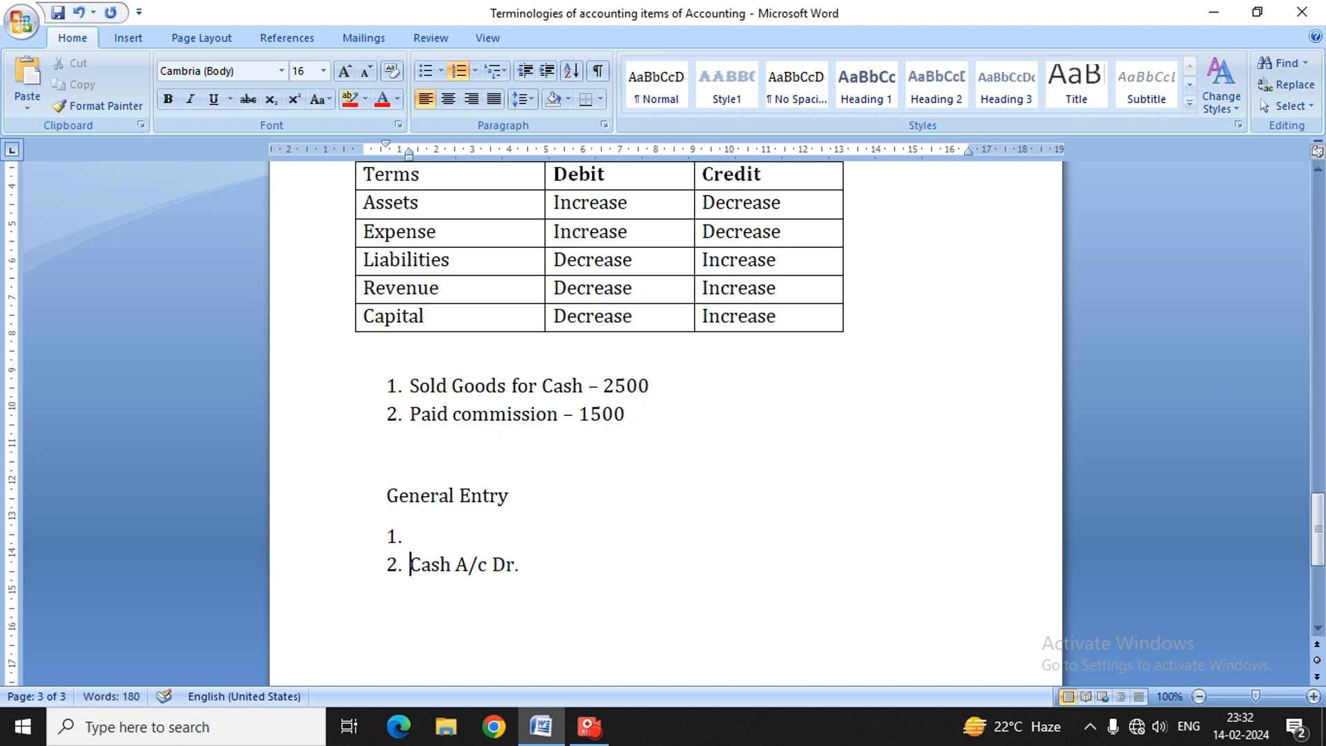
pyautogui.press('BackSpace')
pyautogui.press('BackSpace')
pyautogui.press('BackSpace')
pyautogui.press('BackSpace')
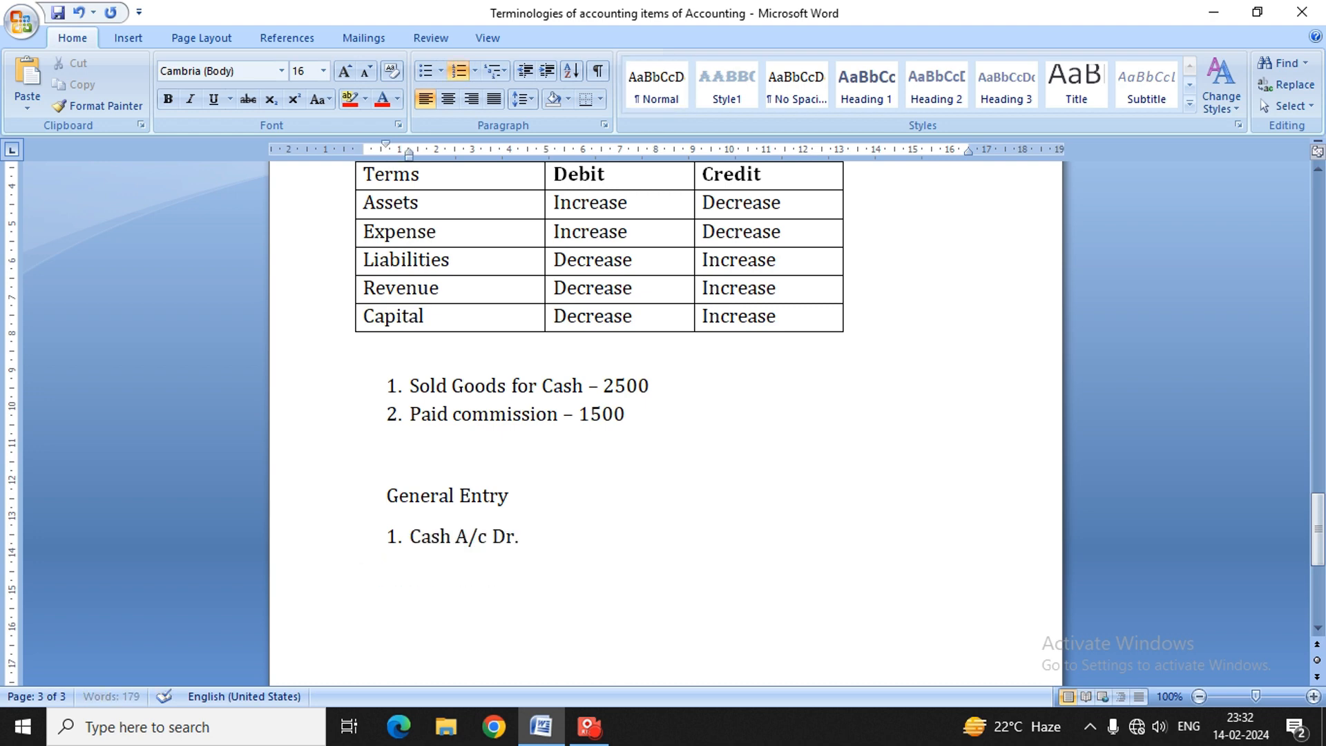
# - Add the unnumbered line "To Sale A/c" directly below the Cash A/c Dr. item
pyautogui.press('Right')
pyautogui.press('Right')
pyautogui.press('Right')
pyautogui.press('Right')
pyautogui.press('Right')
pyautogui.press('Right')
pyautogui.press('Right')
pyautogui.press('Right')
pyautogui.press('Right')
pyautogui.press('Right')
pyautogui.press('Right')
pyautogui.press('Right')
pyautogui.press('Return')
pyautogui.press('BackSpace')
pyautogui.write('To Sa')
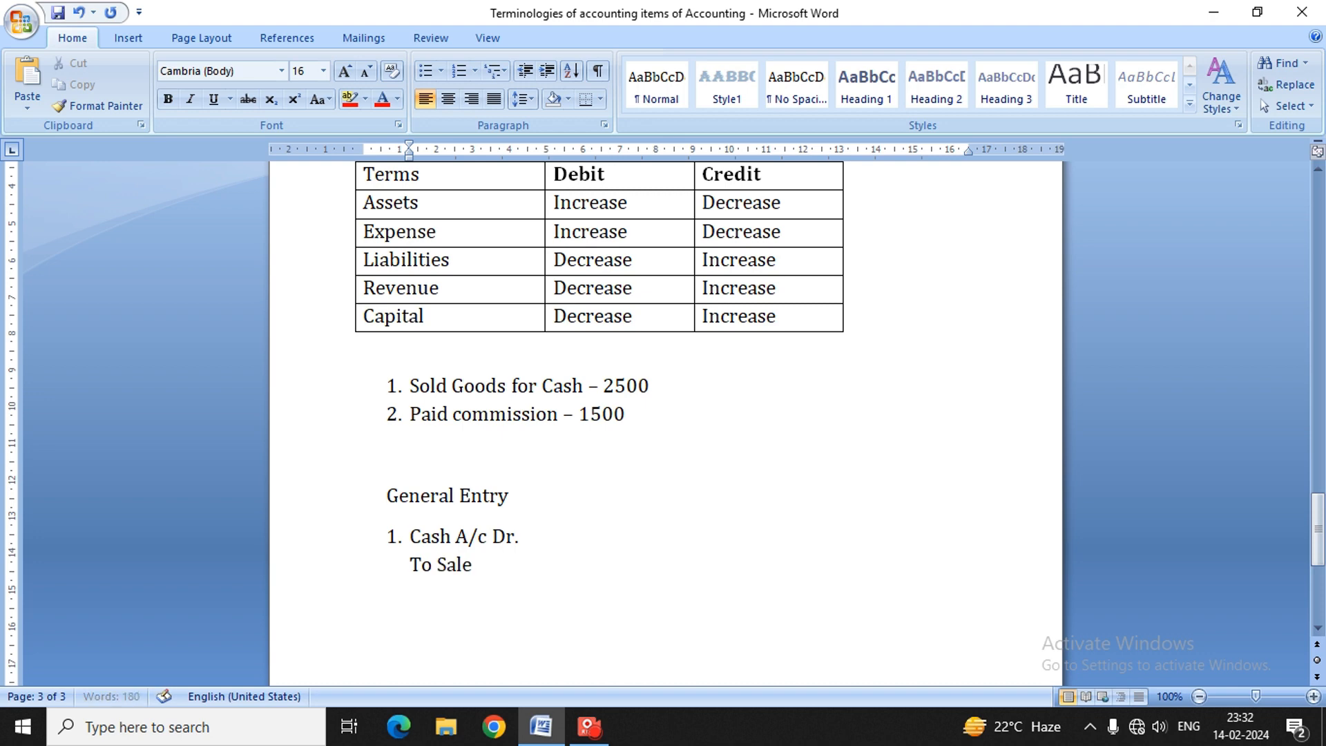
pyautogui.write('le')
pyautogui.press('BackSpace')
pyautogui.press('BackSpace')
pyautogui.press('BackSpace')
pyautogui.write('ol')
pyautogui.press('BackSpace')
pyautogui.press('BackSpace')
pyautogui.write('ale A.')
pyautogui.press('BackSpace')
pyautogui.write('c')
pyautogui.press('BackSpace')
pyautogui.write('/c')
# - Enter the amount 2500, spaced well apart from the text, on the Cash A/c Dr. line
pyautogui.press('Up')
pyautogui.press('Right')
pyautogui.press('Right')
pyautogui.press('Right')
pyautogui.press('Right')
pyautogui.press('Right')
pyautogui.press('Right')
pyautogui.press('Left')
pyautogui.press('Left')
pyautogui.hotkey('shift', 'Left')
pyautogui.press('Left')
pyautogui.press('Up')
pyautogui.press('Right')
pyautogui.press('Right')
pyautogui.press('Right')
pyautogui.press('Right')
pyautogui.press('Right')
pyautogui.press('Right')
pyautogui.press('Right')
pyautogui.press('Right')
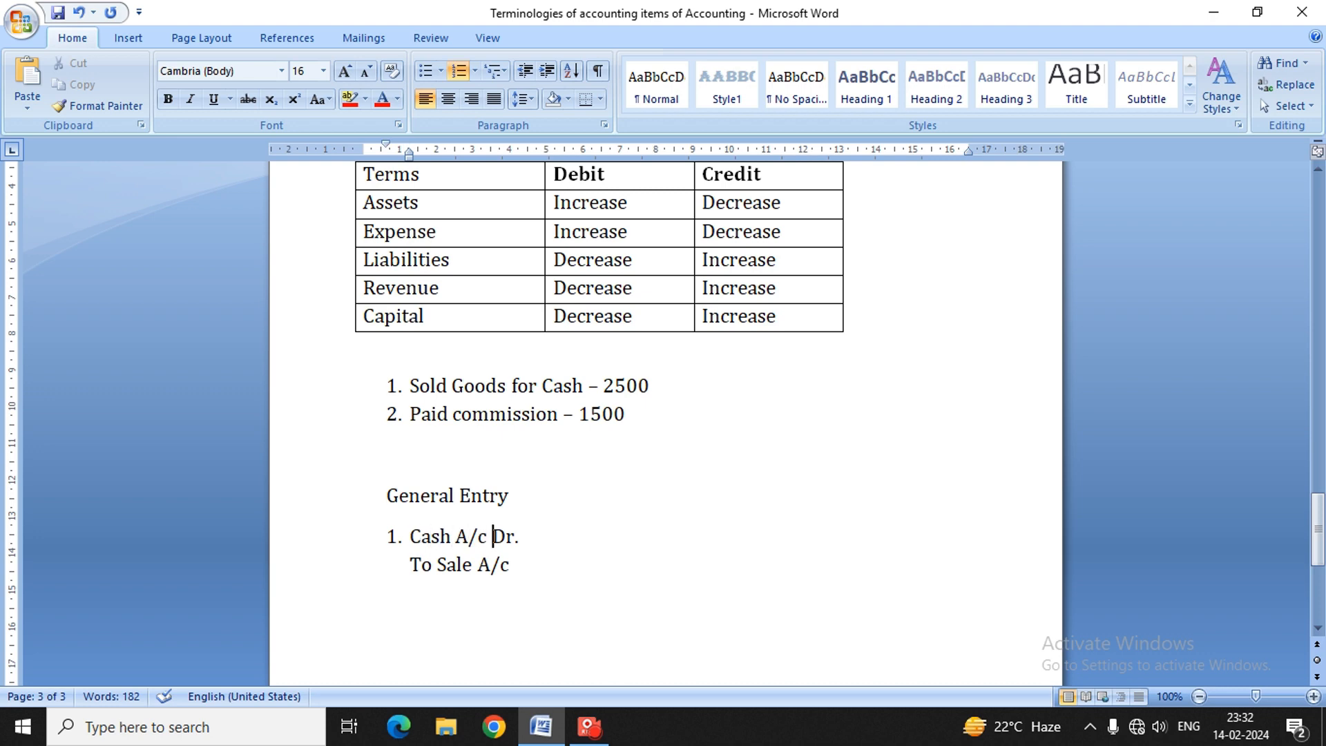
pyautogui.press('Right')
pyautogui.press('Right')
pyautogui.press('Right')
pyautogui.press('Right')
pyautogui.press('Left')
pyautogui.press('Left')
pyautogui.doubleClick(710, 548)
pyautogui.doubleClick(709, 549)
pyautogui.press('Tab')
pyautogui.press('Tab')
pyautogui.write('2500')
# - Enter 2500 on the To Sale A/c line, aligned under the debit amount, and end the list
pyautogui.press('Down')
pyautogui.press('Tab')
pyautogui.press('Tab')
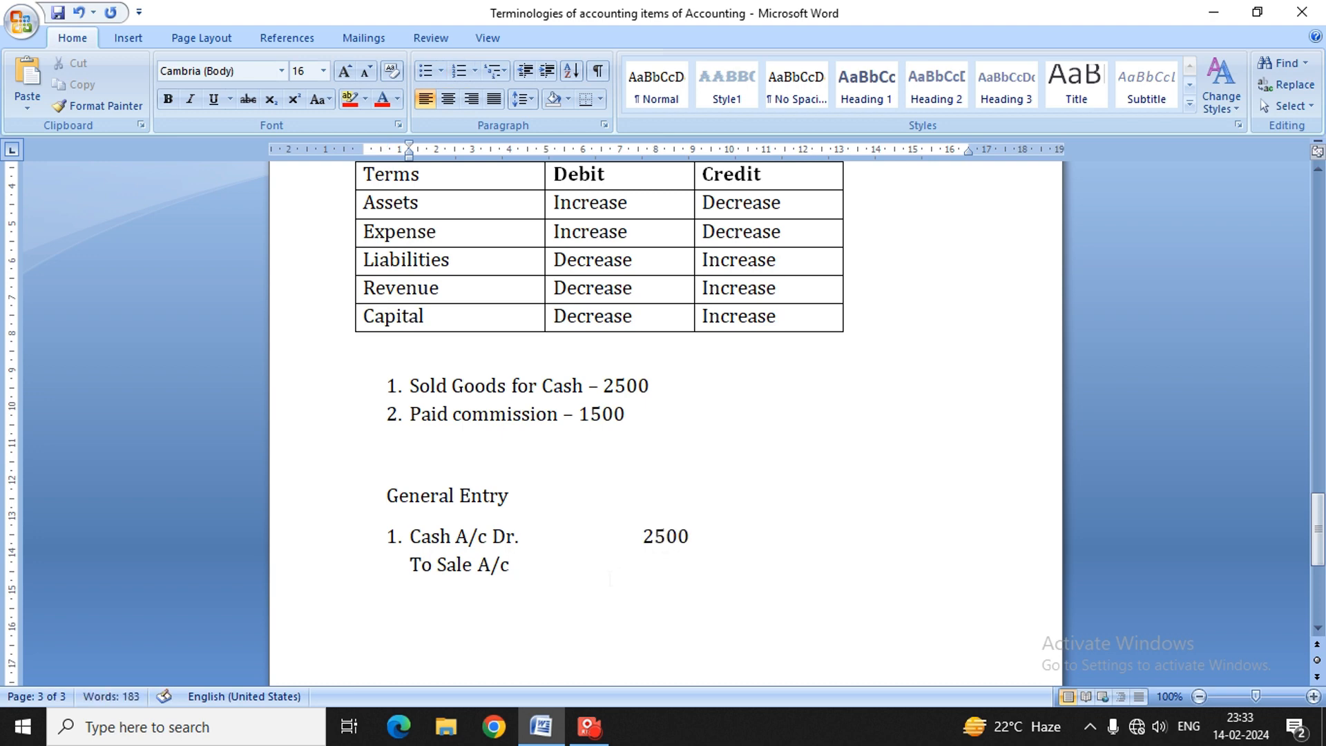
pyautogui.press('BackSpace')
pyautogui.write('2500')
pyautogui.press('Return')
pyautogui.press('Return')
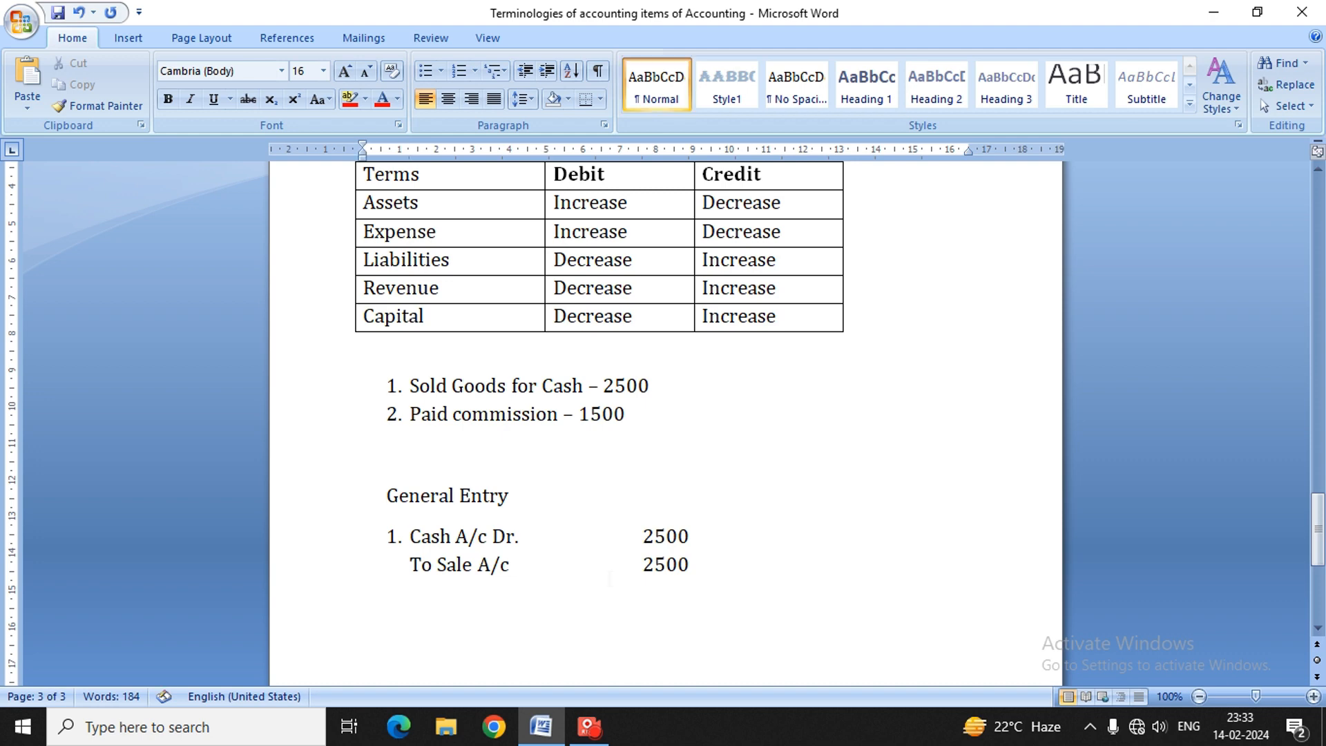
pyautogui.write('2')
pyautogui.click(395, 535)
pyautogui.click(401, 607)
pyautogui.hotkey('shift', 'Left')
pyautogui.press('BackSpace')
# - Start a new indented line below the To Sale A/c line and write "Commission A/c" on it
pyautogui.doubleClick(376, 609)
pyautogui.doubleClick(376, 609)
pyautogui.doubleClick(369, 609)
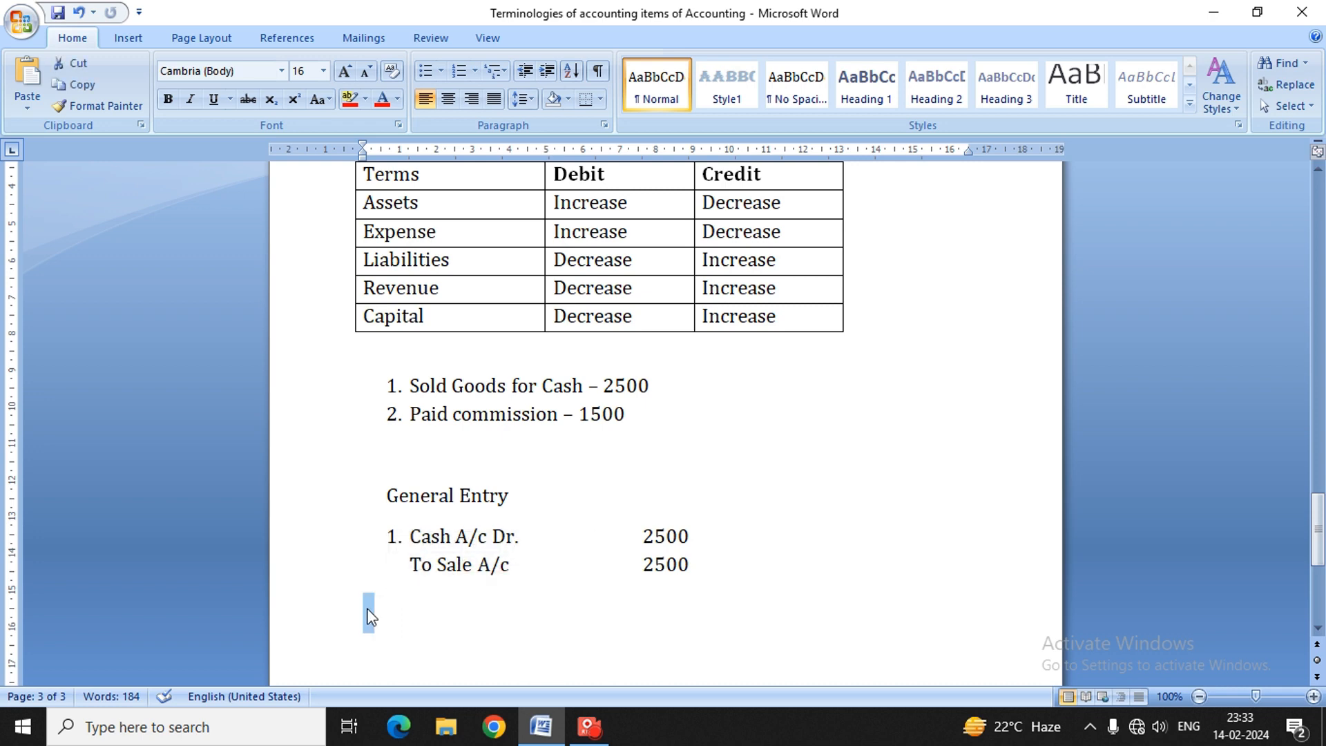
pyautogui.press('BackSpace')
pyautogui.press('Return')
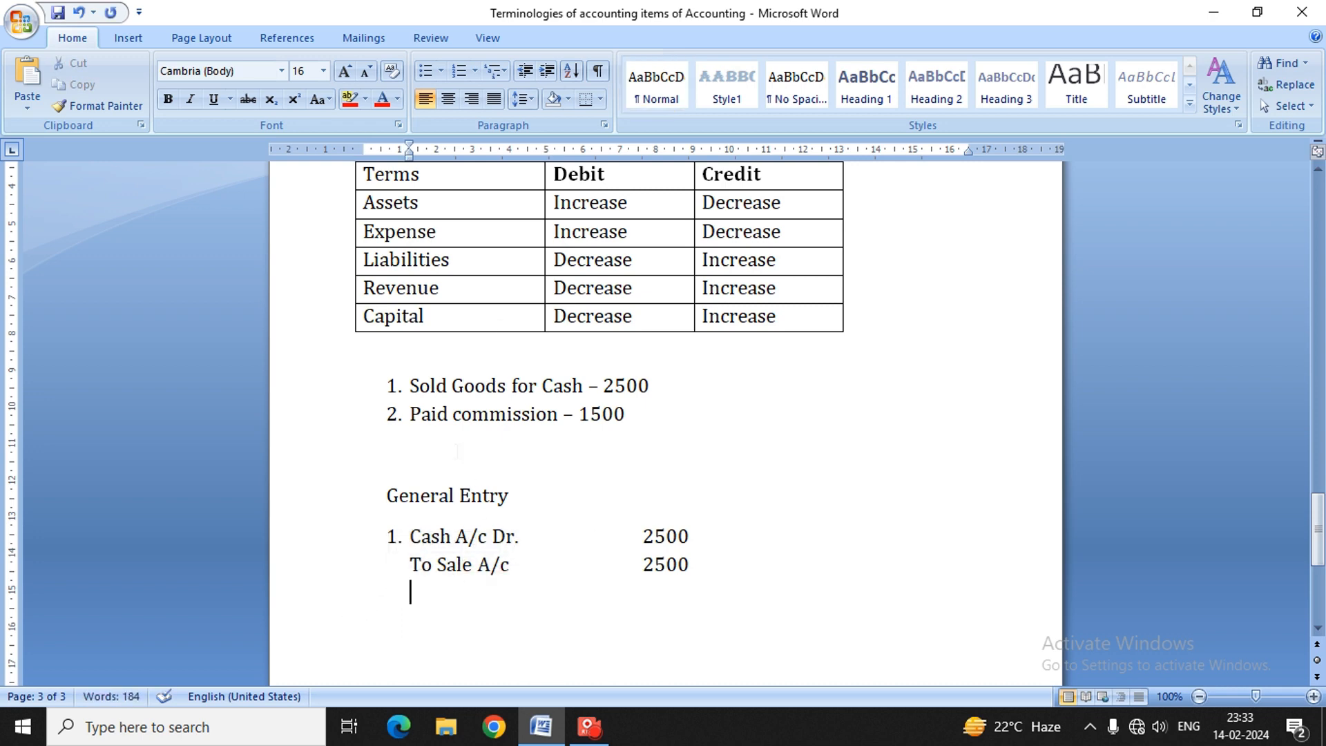
pyautogui.doubleClick(458, 72)
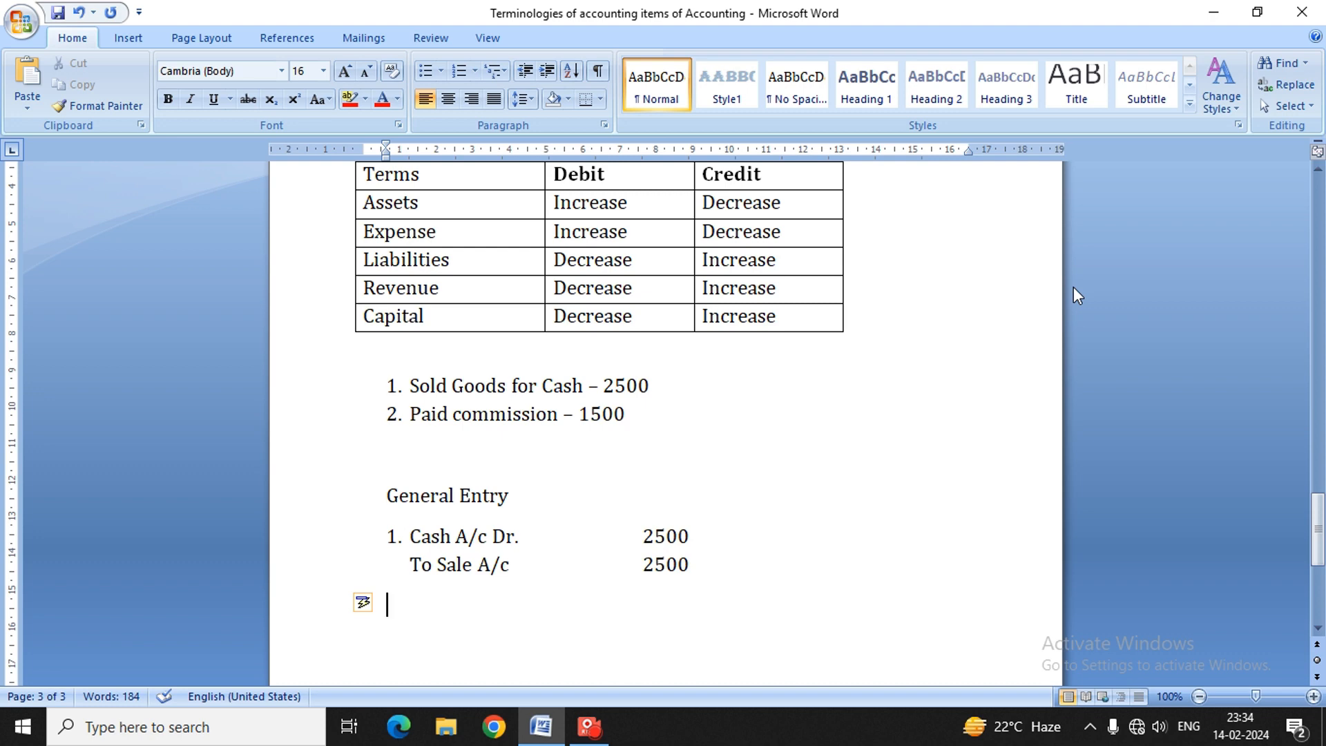
pyautogui.write('Commission')
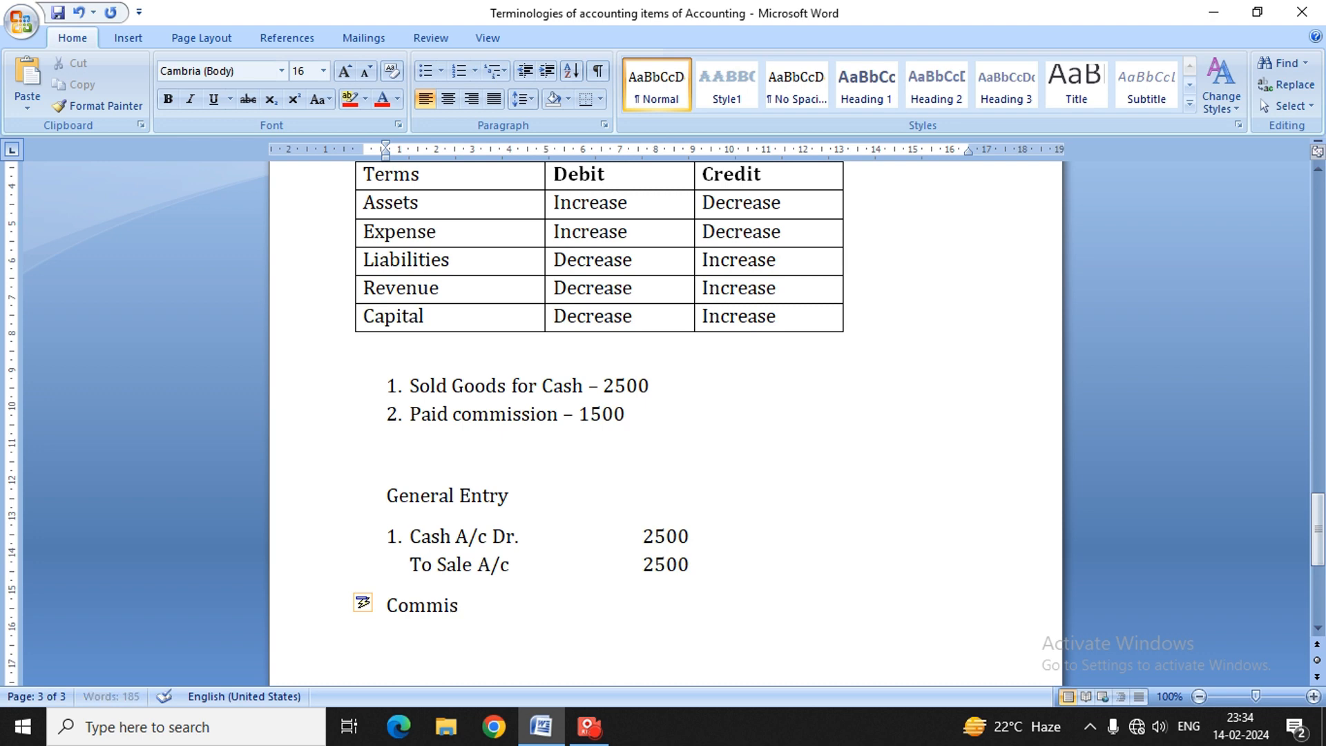
pyautogui.write('/c')
pyautogui.click(1073, 287)
pyautogui.press('Down')
pyautogui.press('Home')
pyautogui.write('D')
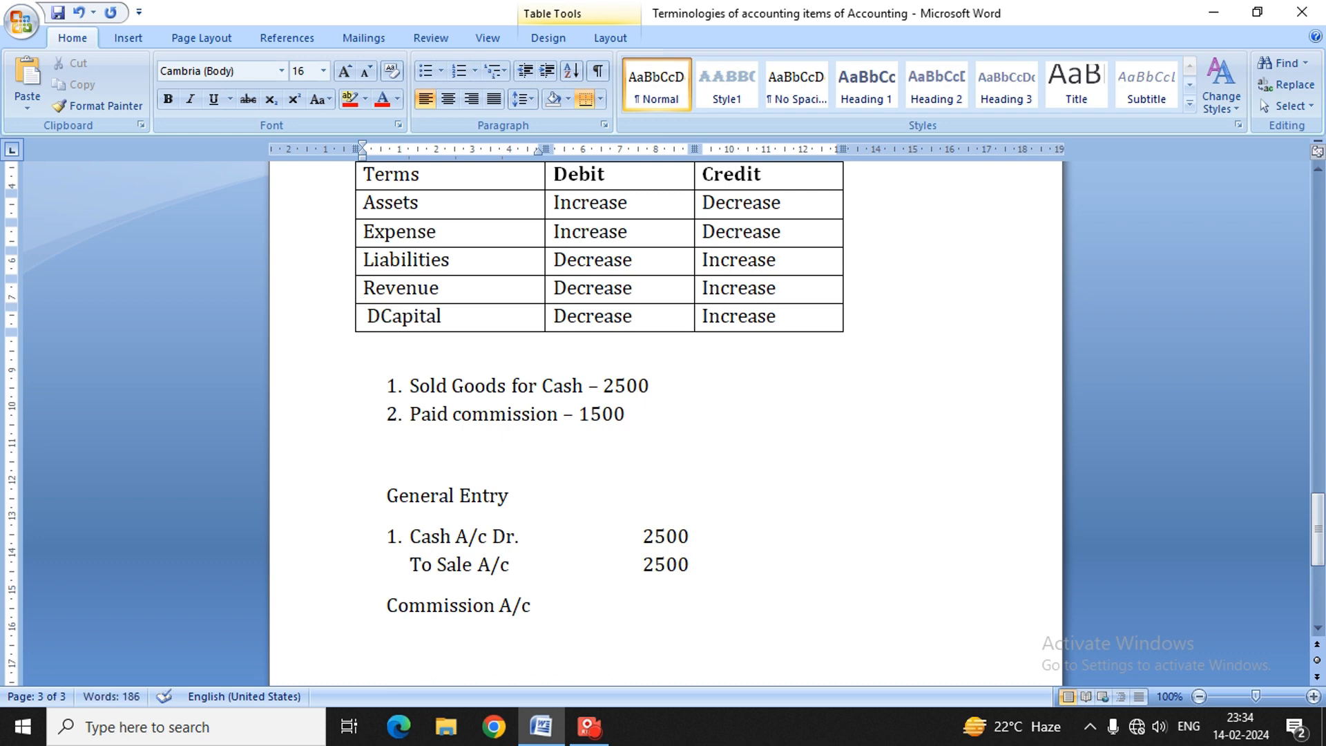
pyautogui.press('BackSpace')
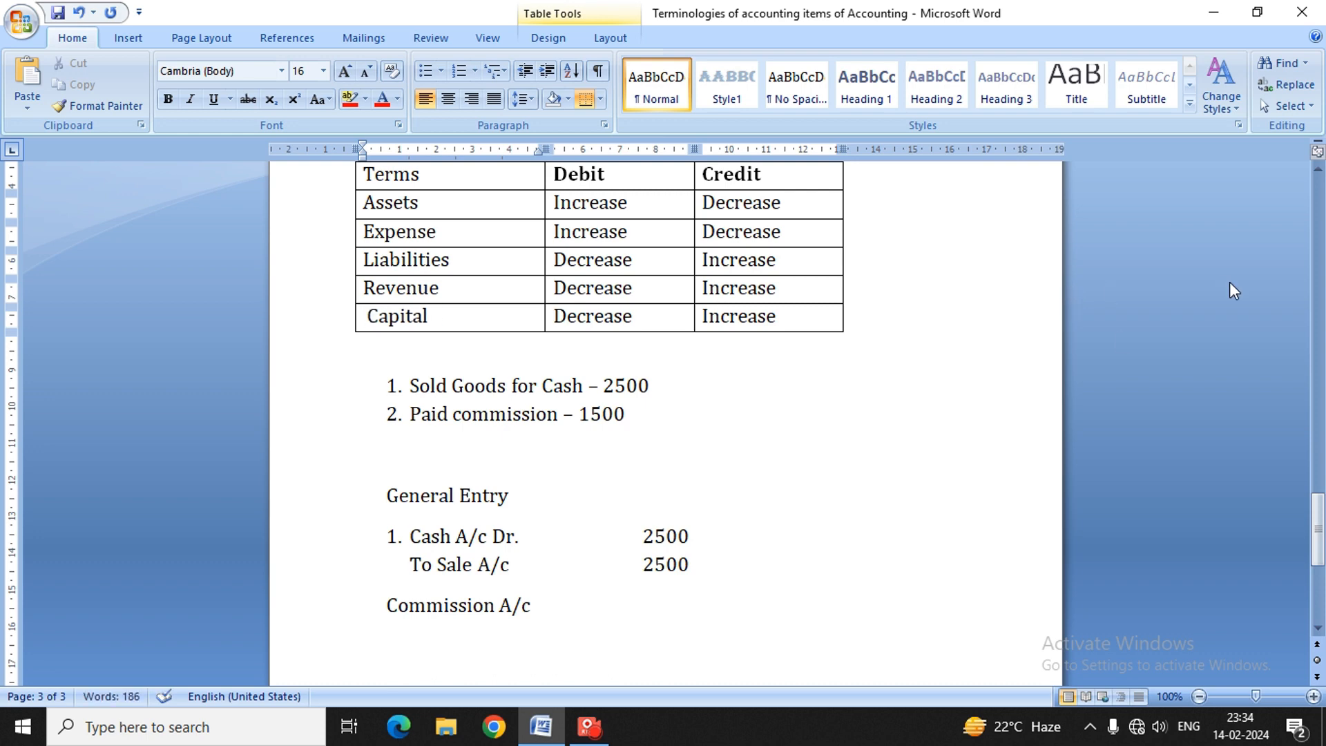
pyautogui.press('BackSpace')
# - Complete the Commission A/c line with "Dr." and begin a line below it with "To"
pyautogui.click(585, 588)
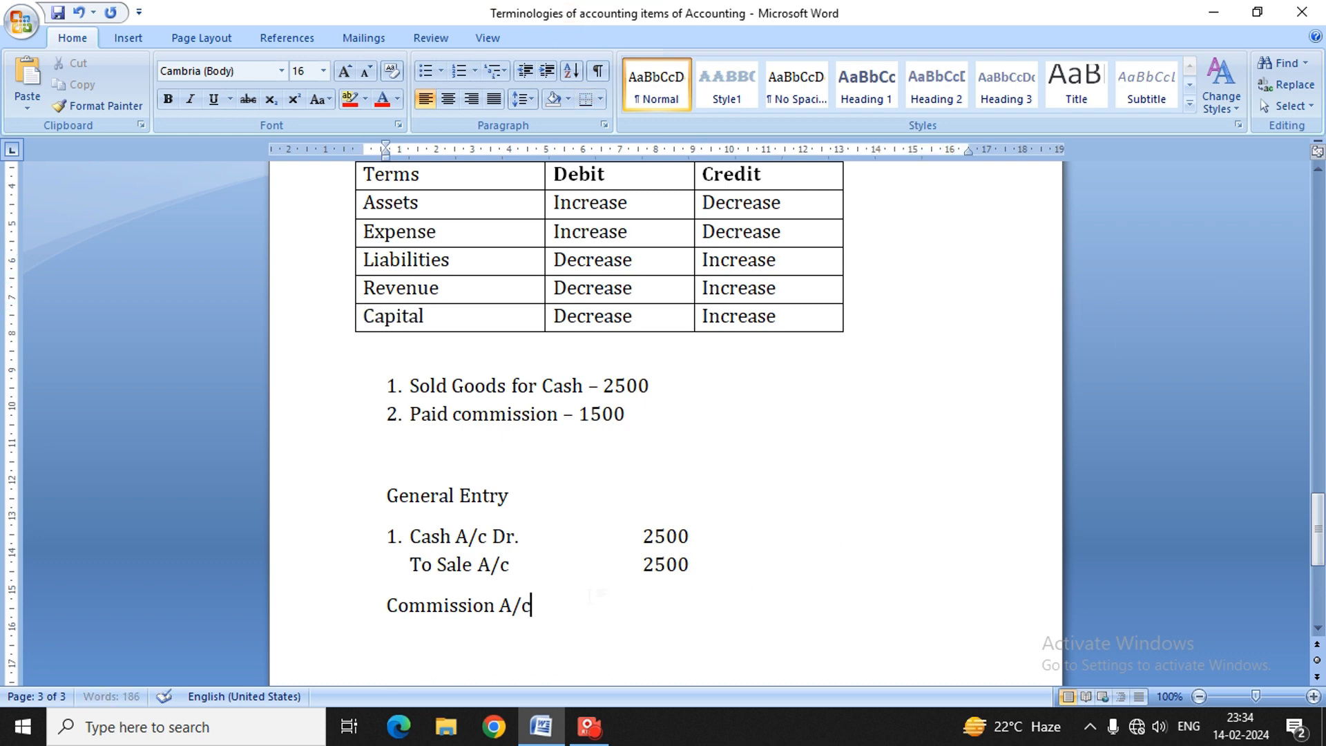
pyautogui.write('Dr.')
pyautogui.press('Return')
pyautogui.write('To')
pyautogui.click(690, 564)
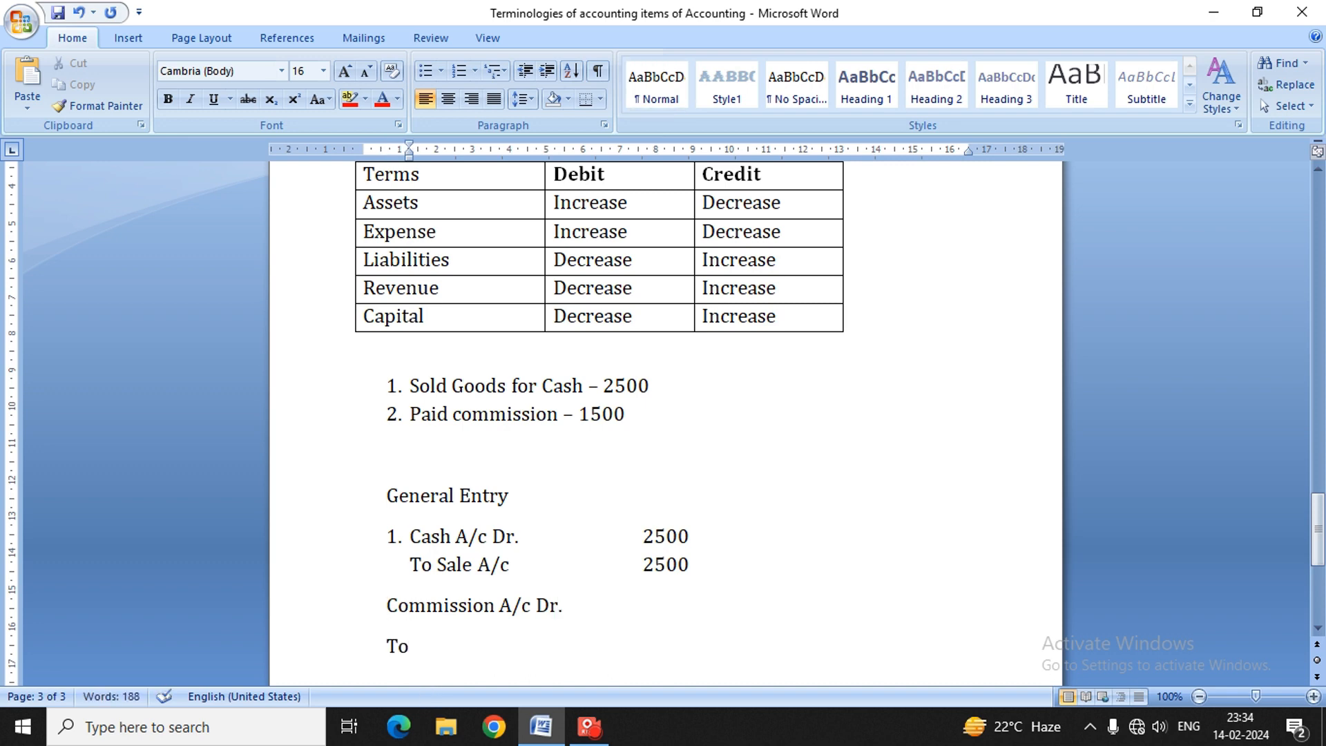
pyautogui.press('Return')
pyautogui.press('BackSpace')
pyautogui.press('BackSpace')
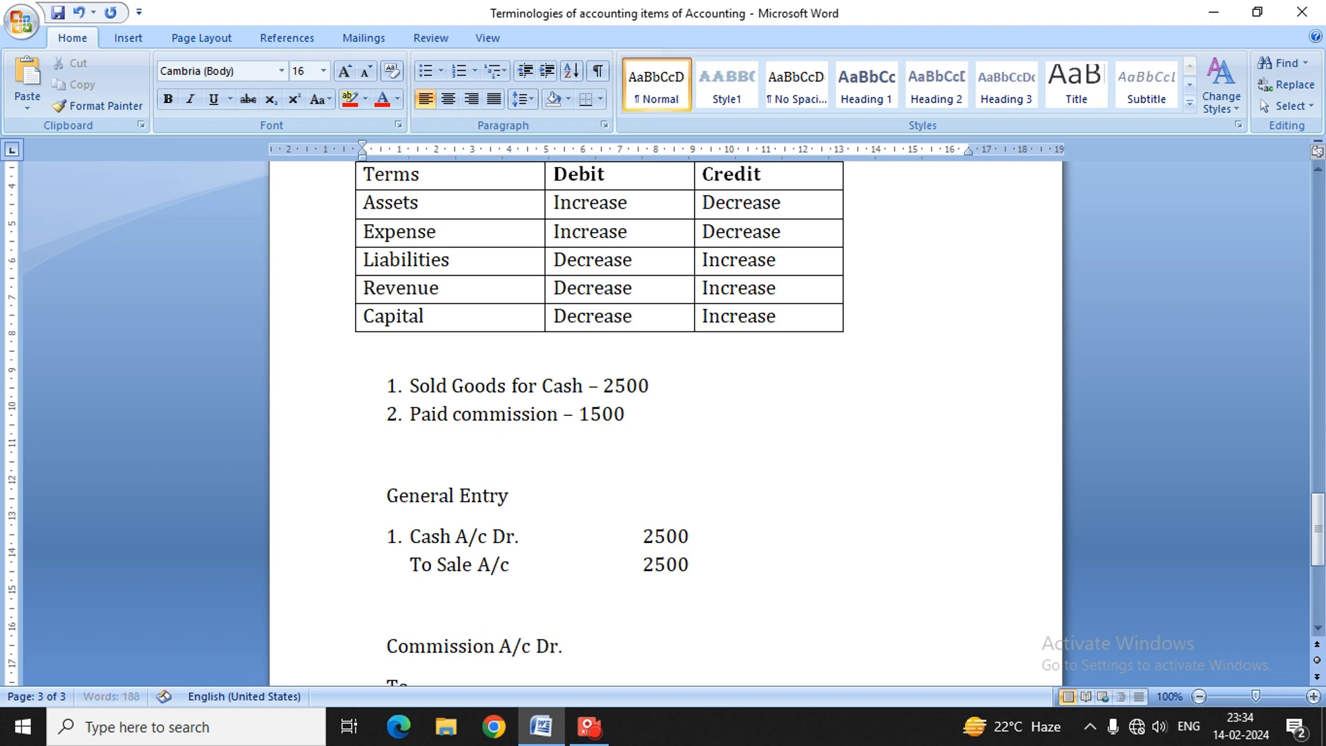
pyautogui.press('Right')
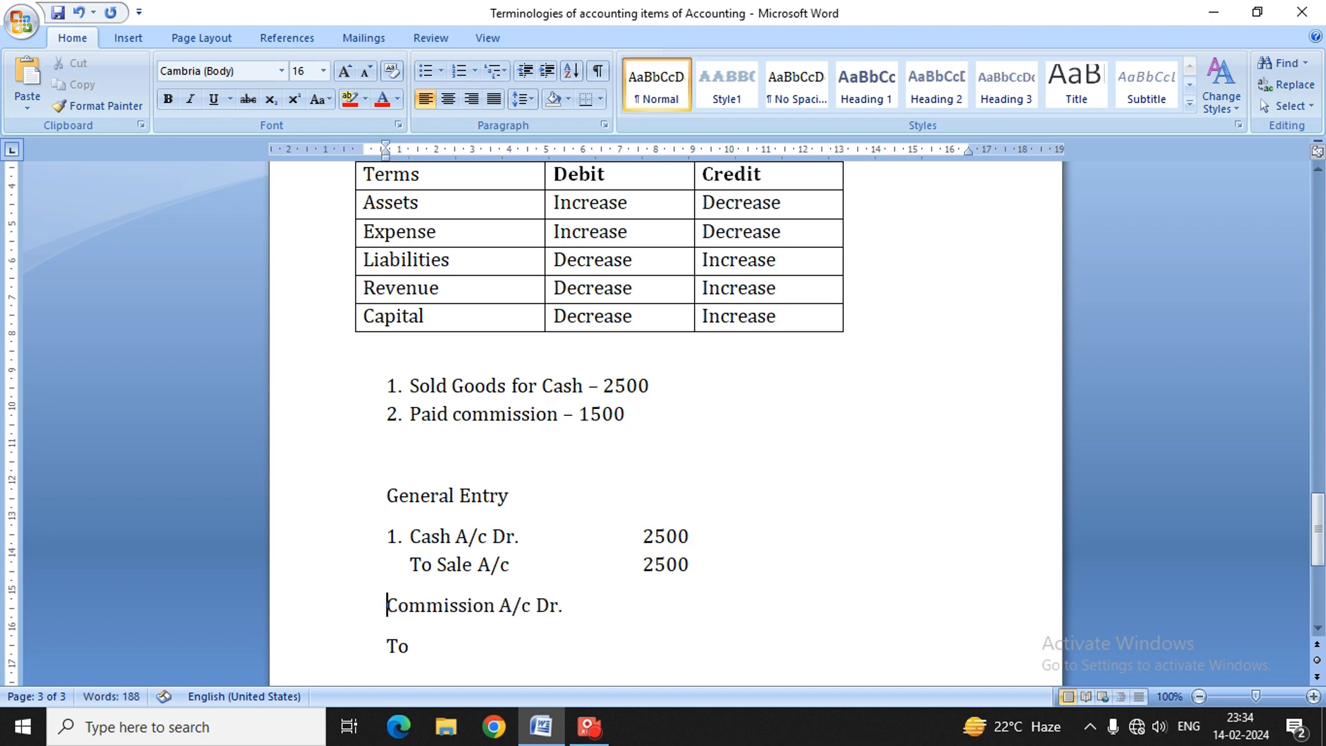
# - Number the Commission A/c Dr. line as item 2 of the general entries and delete the "To" line below it
pyautogui.click(457, 72)
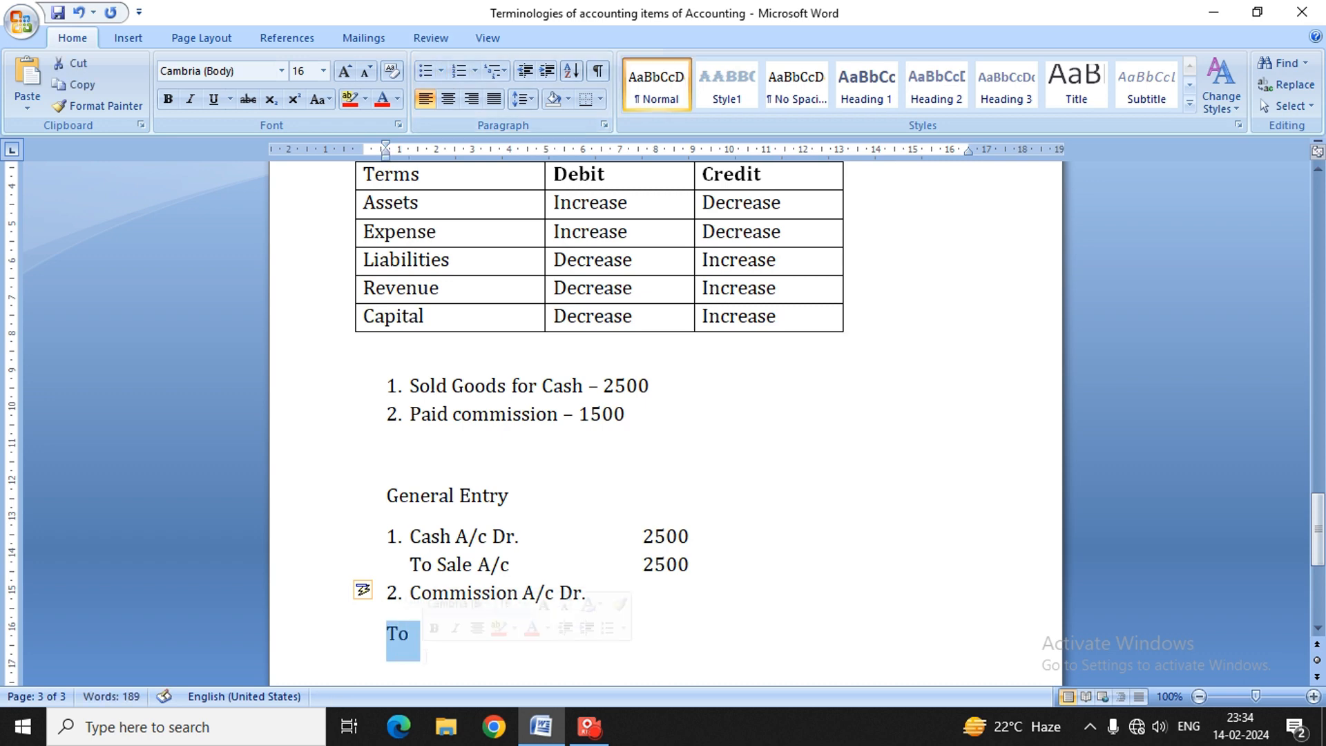
pyautogui.doubleClick(390, 633)
pyautogui.press('BackSpace')
pyautogui.press('BackSpace')
pyautogui.press('BackSpace')
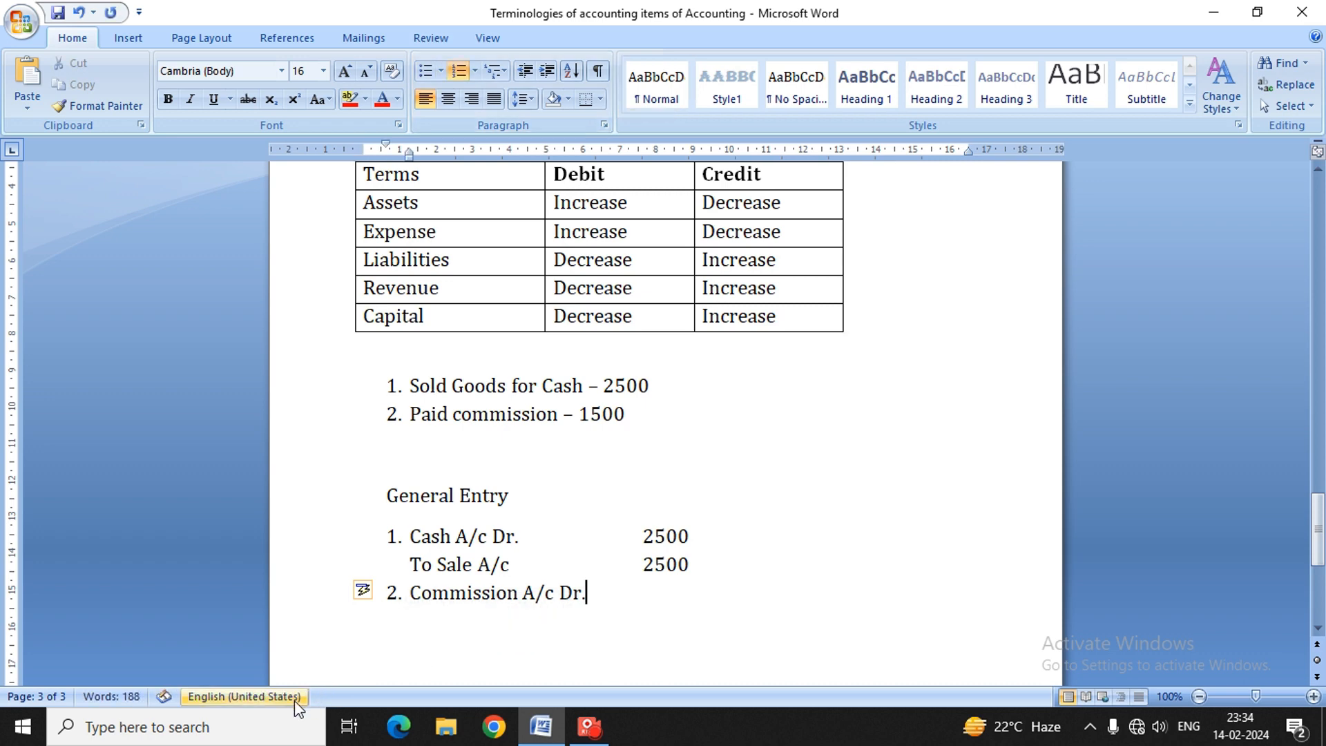
# - Add the unnumbered line "To Cash A/c" directly below the Commission A/c Dr. item
pyautogui.press('Return')
pyautogui.press('BackSpace')
pyautogui.write('T')
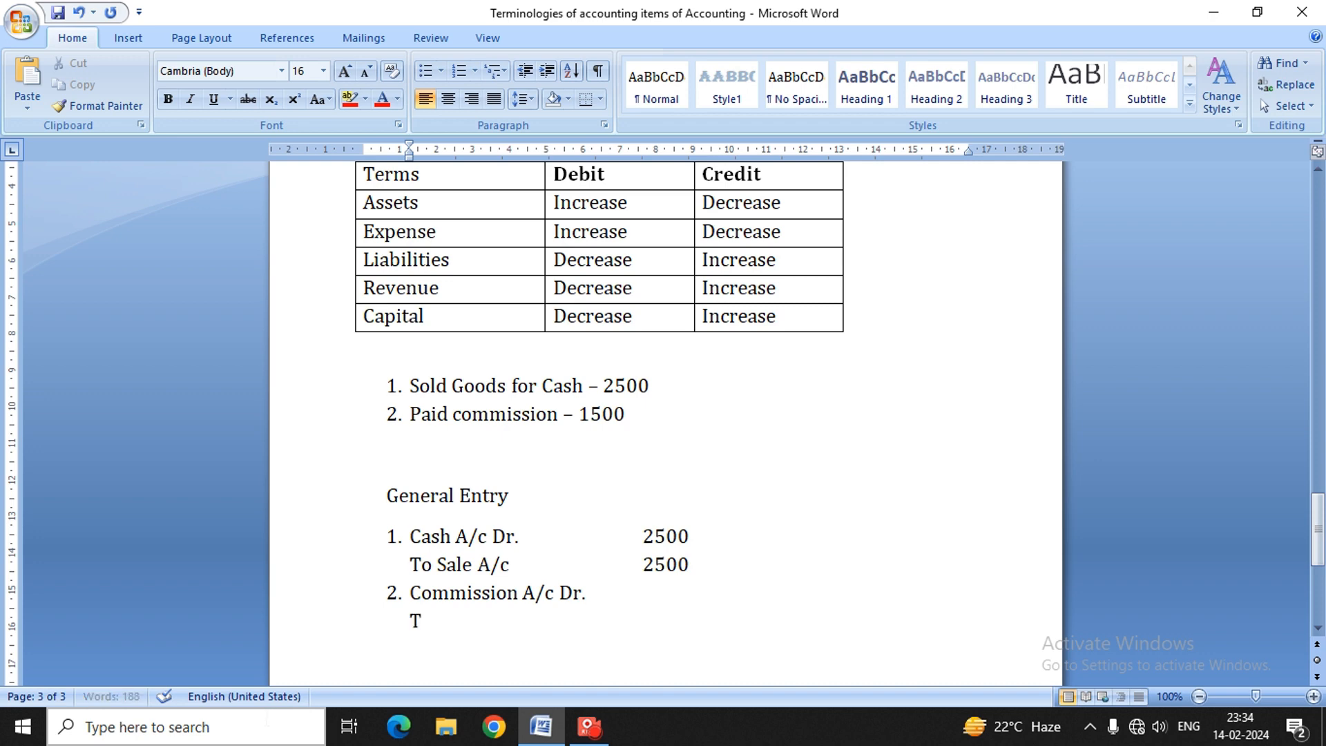
pyautogui.write('o Cash A/c')
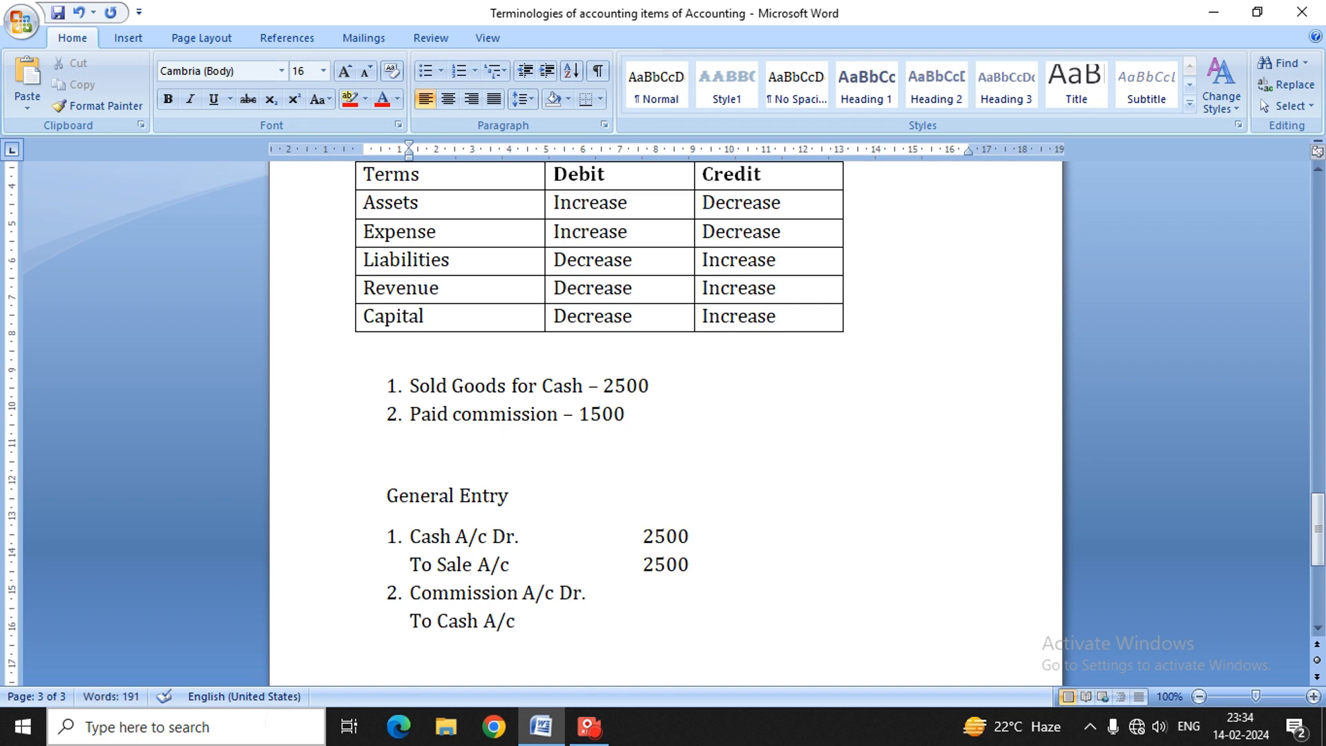
# - Enter the amount 1500 on the Commission A/c Dr. line, aligned under the 2500 amounts
pyautogui.press('Up')
pyautogui.press('Right')
pyautogui.press('Right')
pyautogui.press('Right')
pyautogui.press('Right')
pyautogui.press('Right')
pyautogui.press('Right')
pyautogui.press('Tab')
pyautogui.press('Tab')
pyautogui.write('1500')
# - Enter 1500 on the To Cash A/c line, aligned under the commission amount
pyautogui.press('Down')
pyautogui.press('Tab')
pyautogui.press('Tab')
pyautogui.press('Tab')
pyautogui.write('1500')
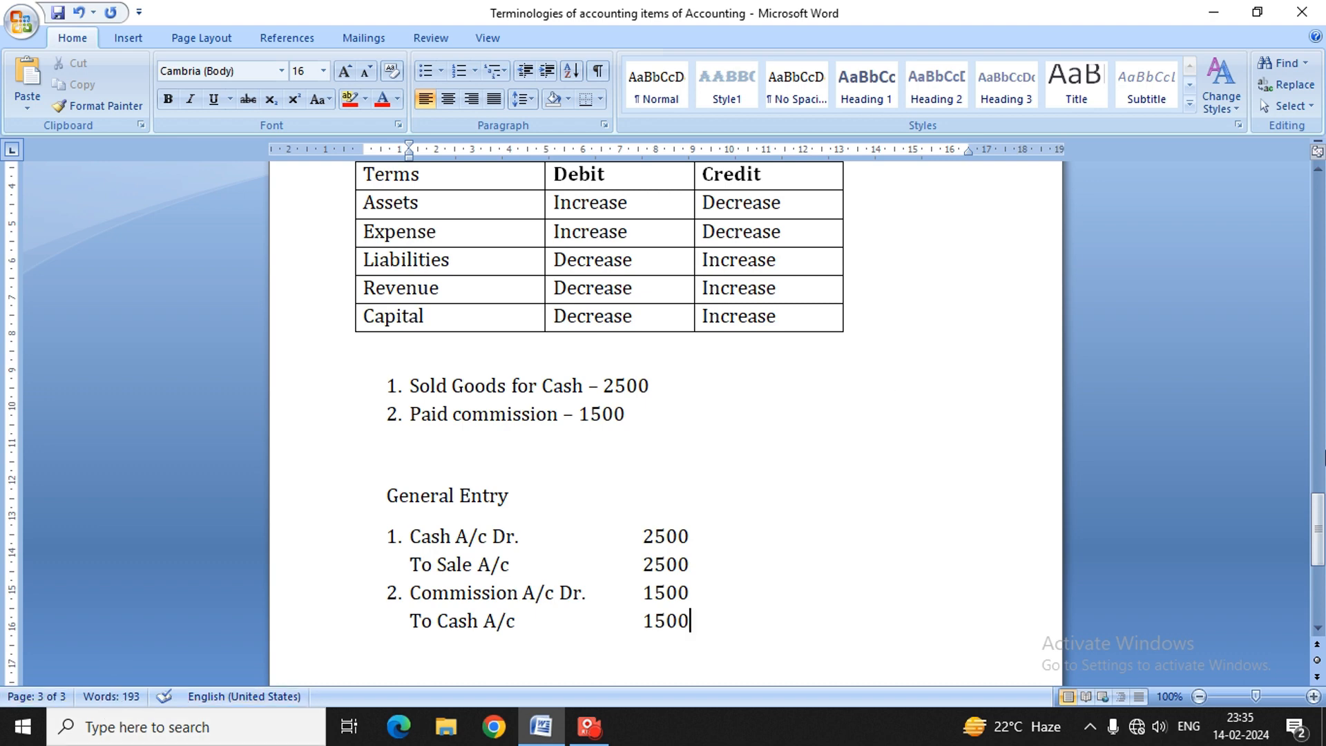
pyautogui.scroll(15, 1246, 545)
pyautogui.scroll(8, 1248, 509)
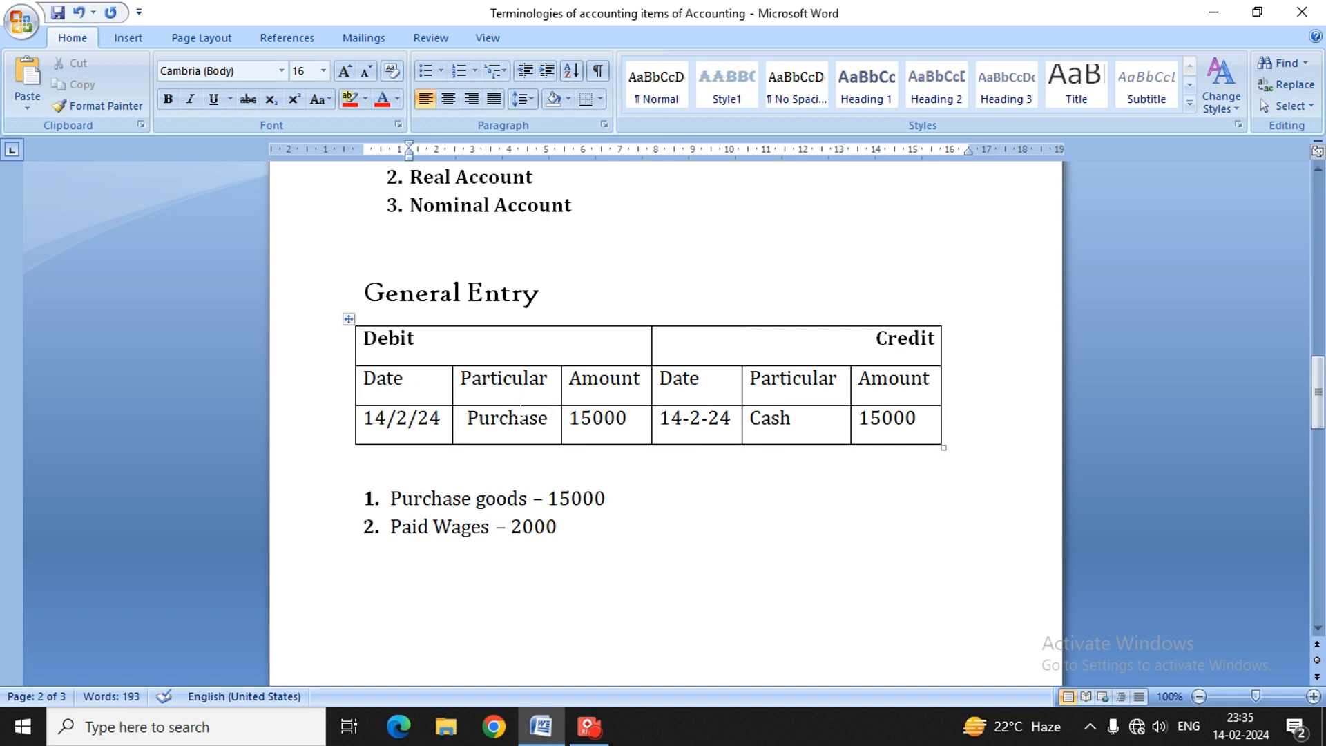
pyautogui.scroll(-15, 657, 400)
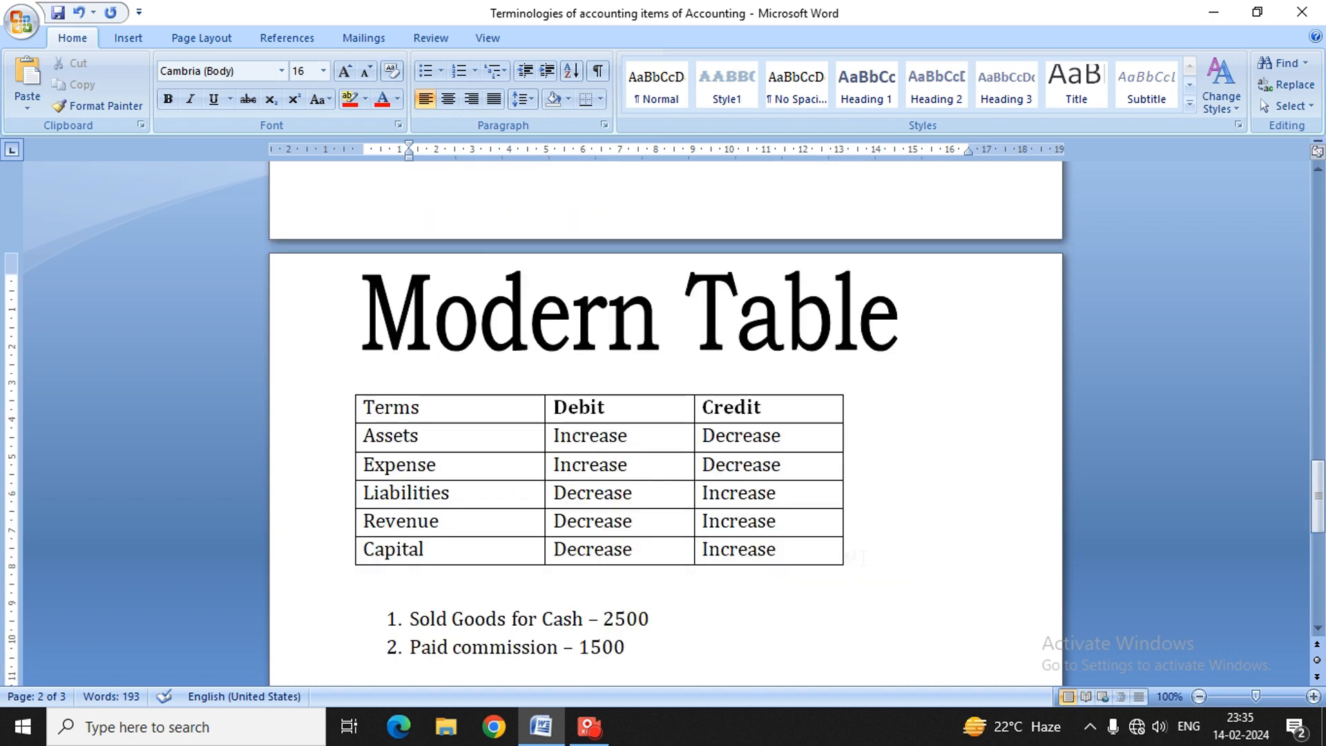
pyautogui.scroll(-3, 543, 524)
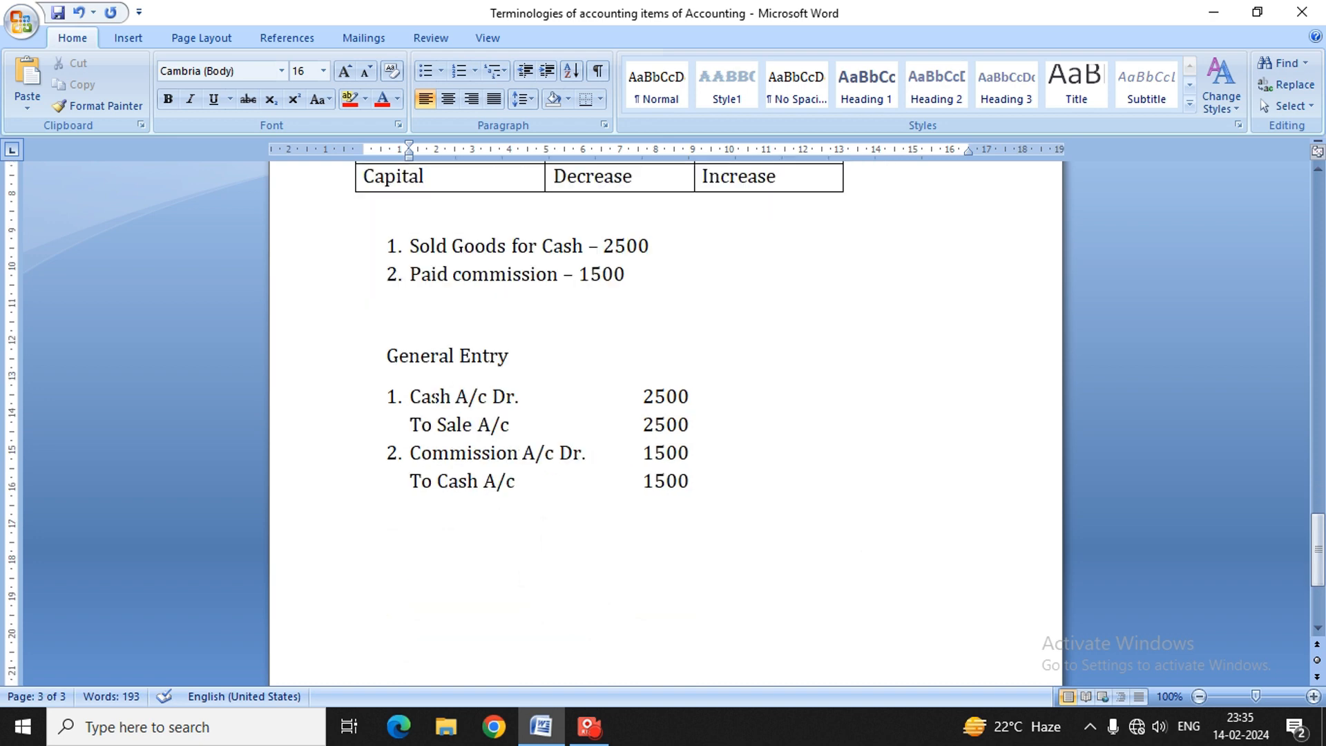
pyautogui.click(515, 396)
# - Insert a new column before the Terms column of the Modern Table and enter "S.N" as its heading
pyautogui.scroll(3, 481, 345)
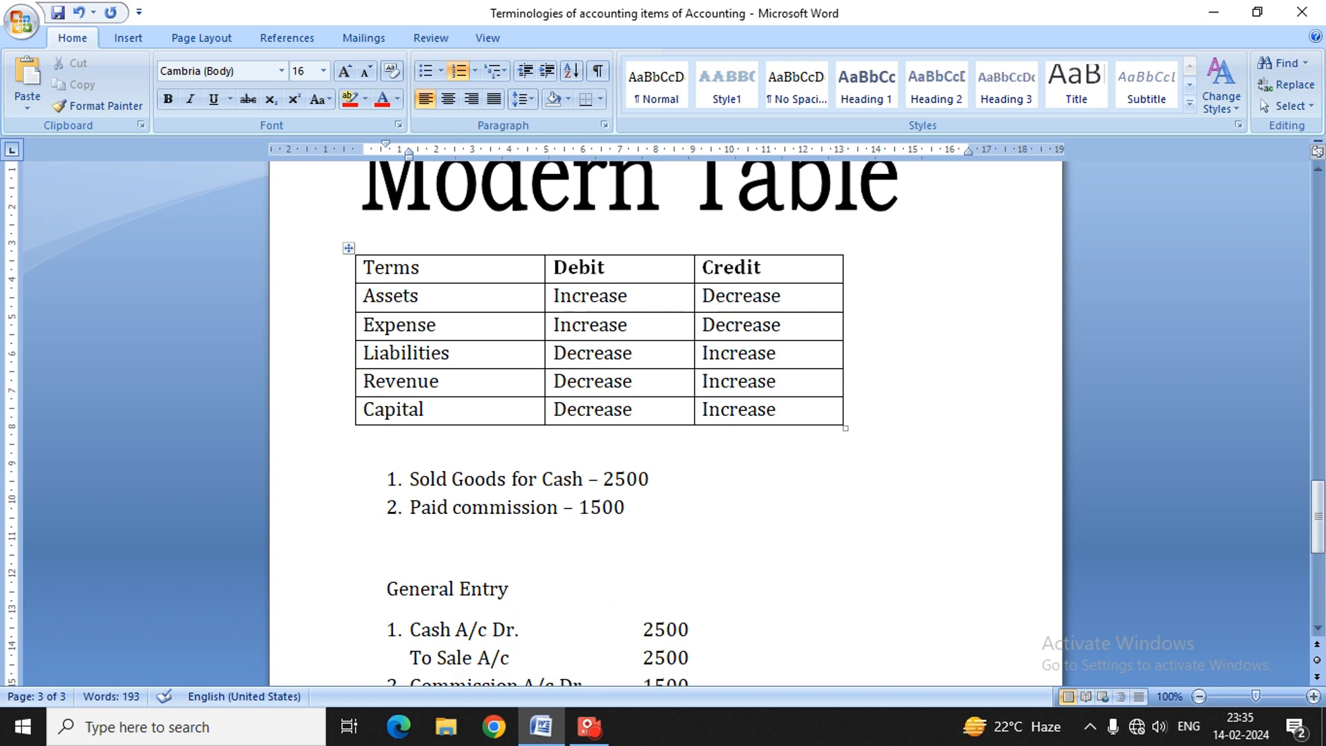
pyautogui.click(359, 267)
pyautogui.click(365, 268)
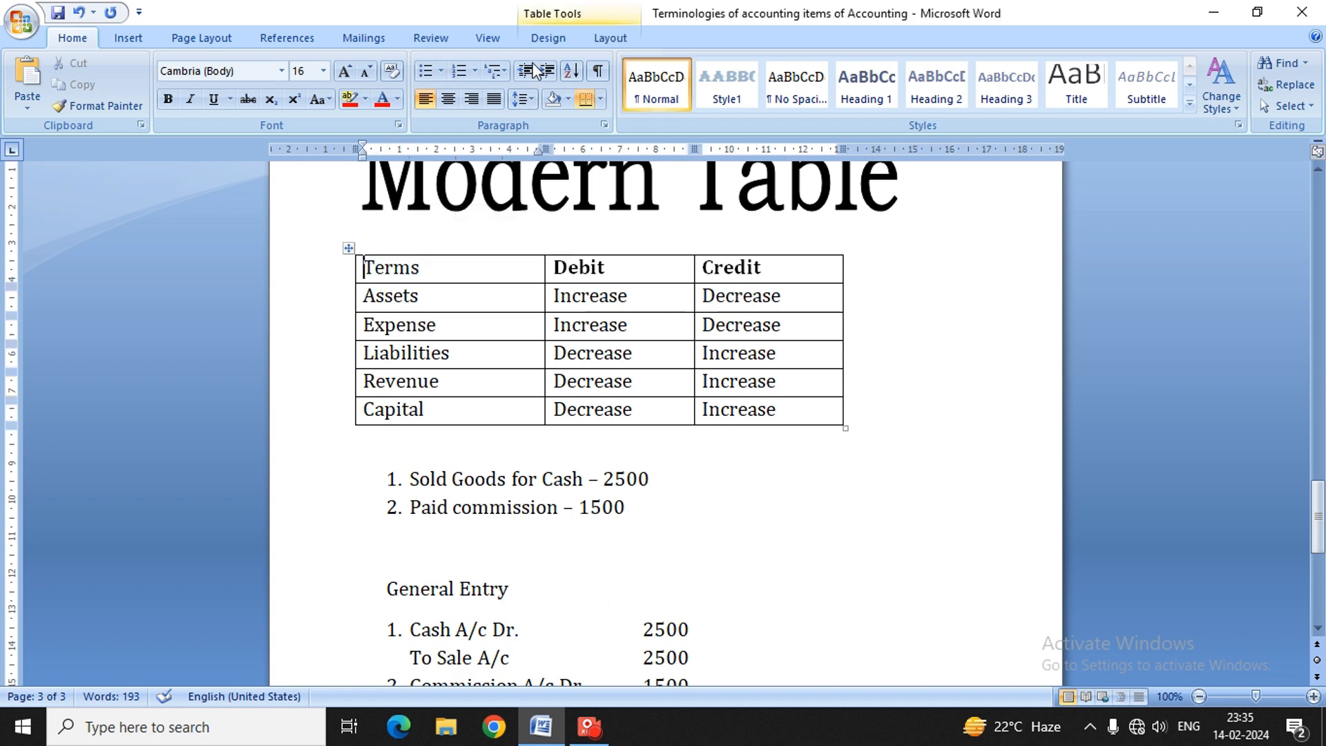
pyautogui.click(605, 38)
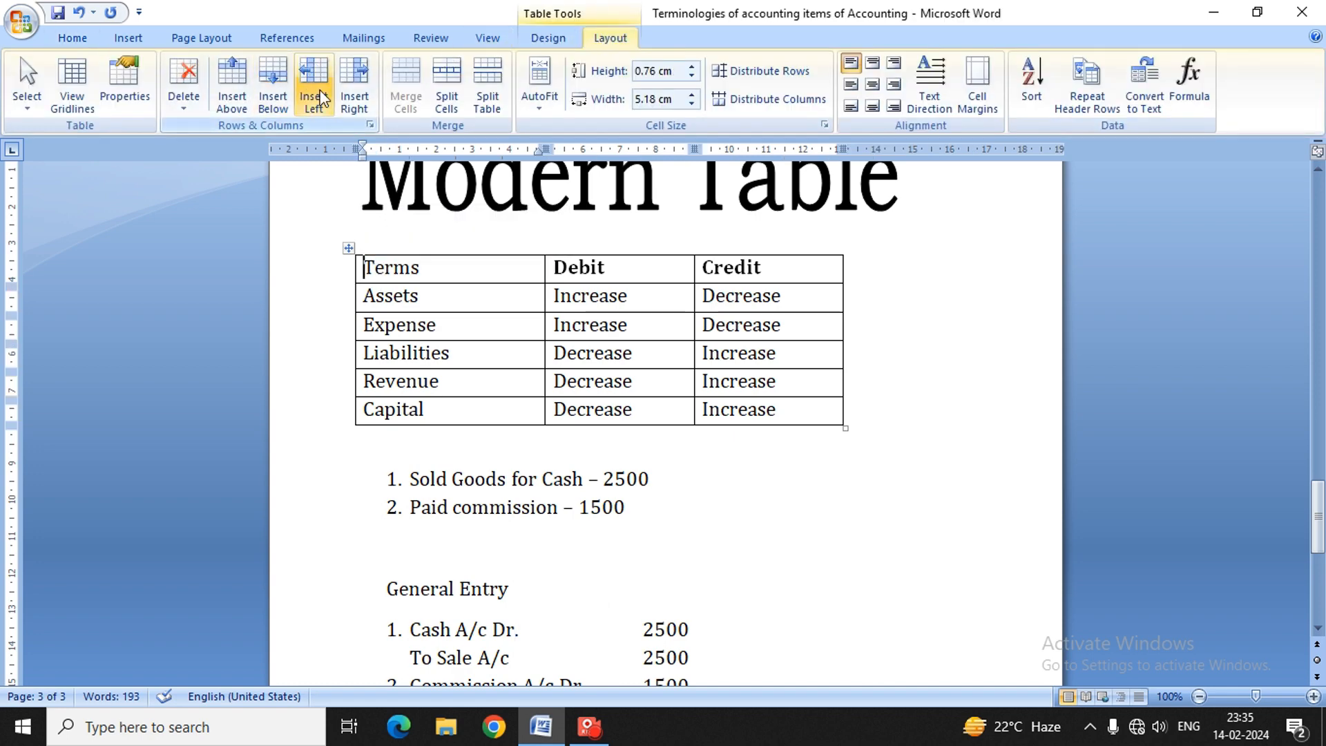
pyautogui.click(315, 90)
pyautogui.click(359, 280)
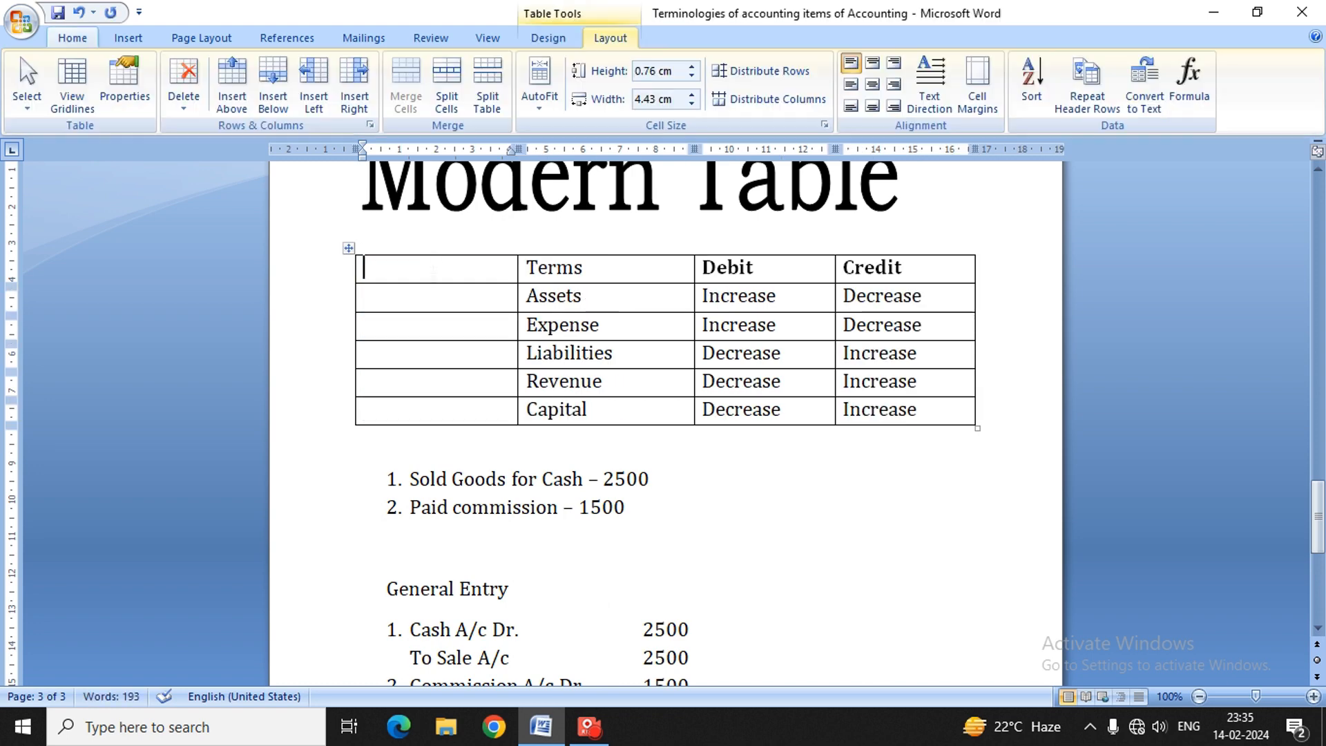
pyautogui.write('S')
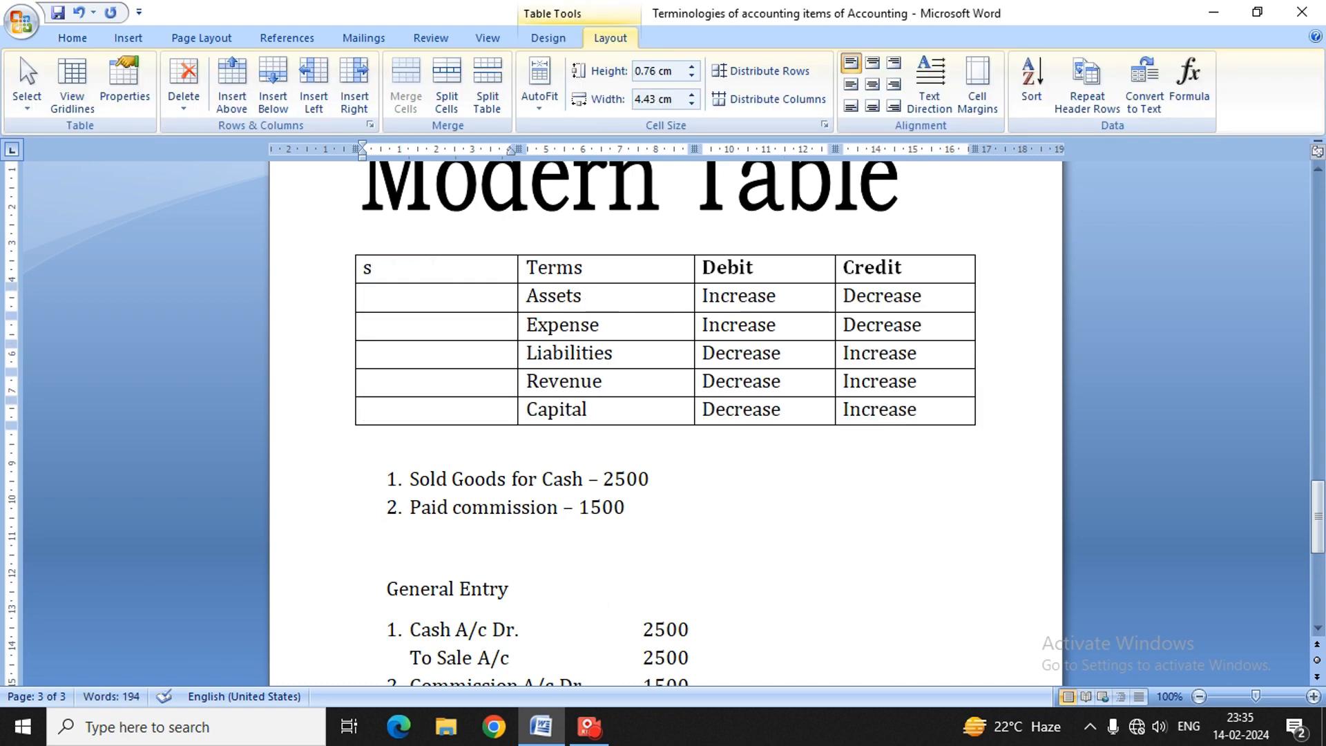
pyautogui.write('S.N')
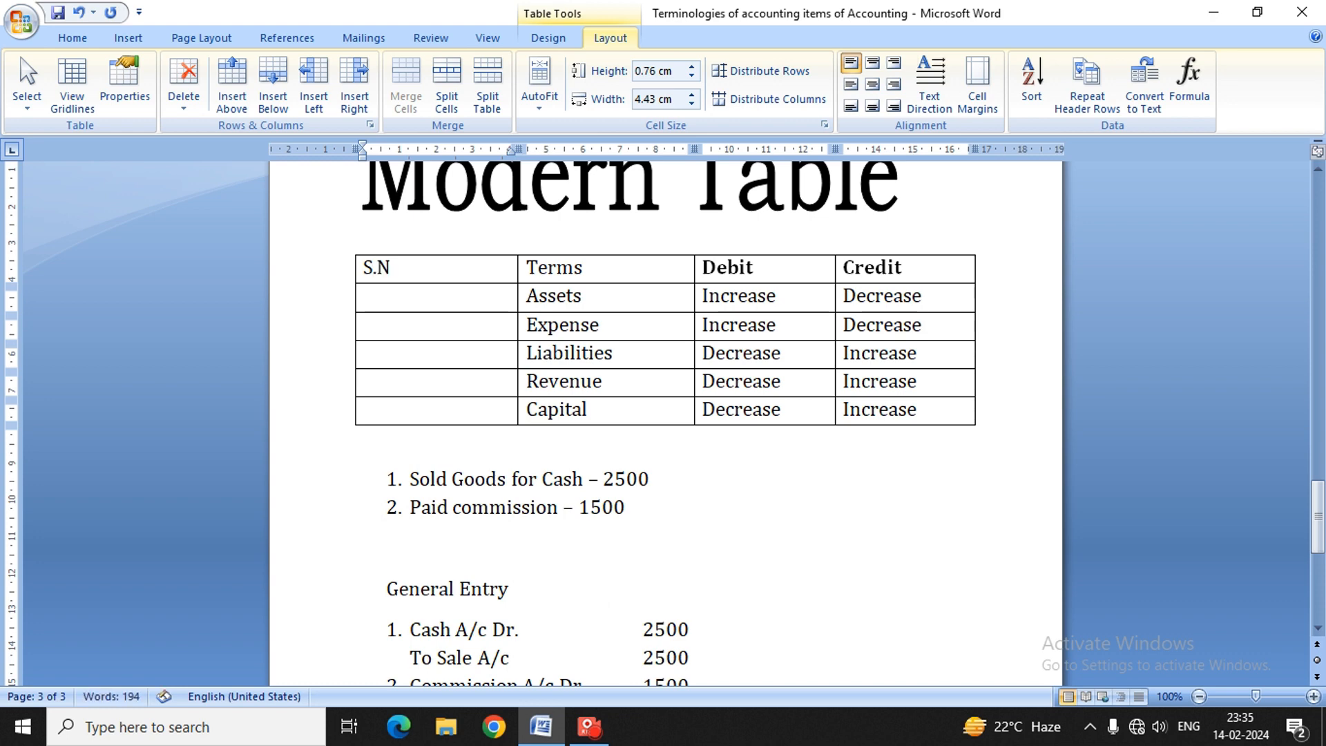